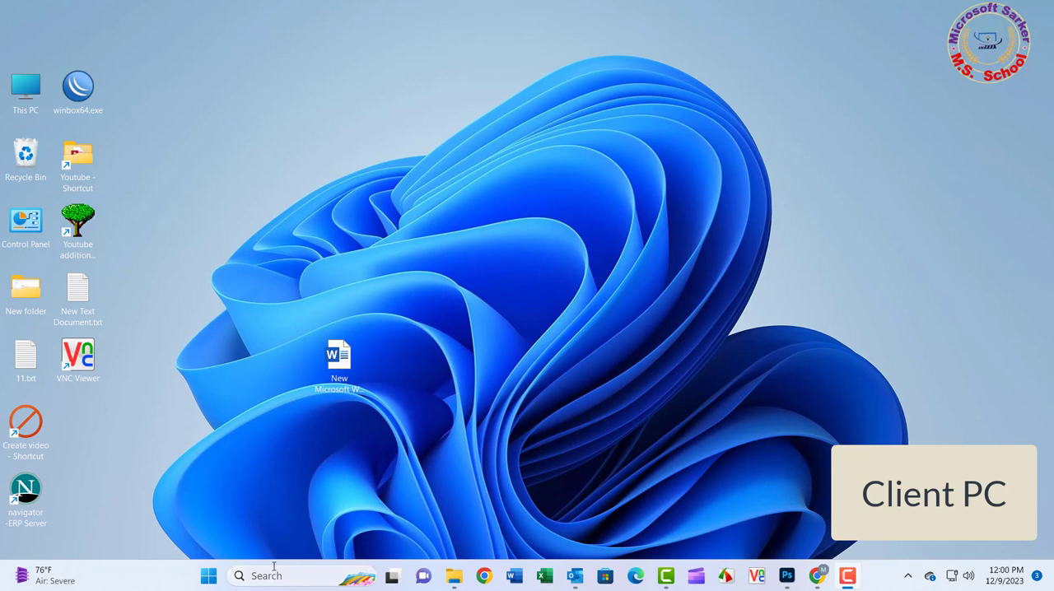
Step: Browse to \\192.168.1.4 from Run and bring up Connect for the shared lbp3300 printer
key("super+r")
left_click(123, 484)
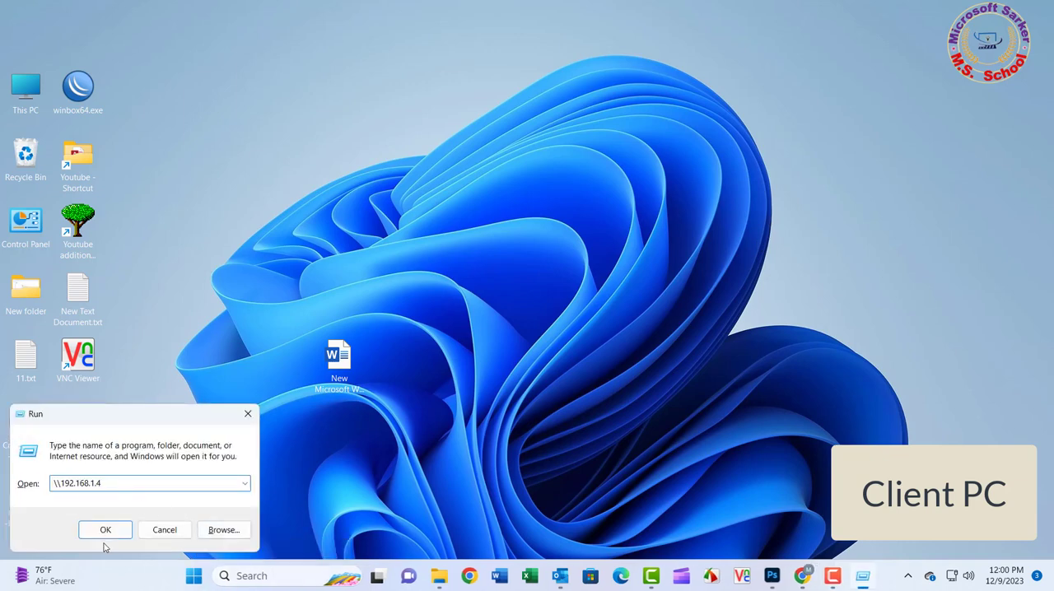
left_click(105, 532)
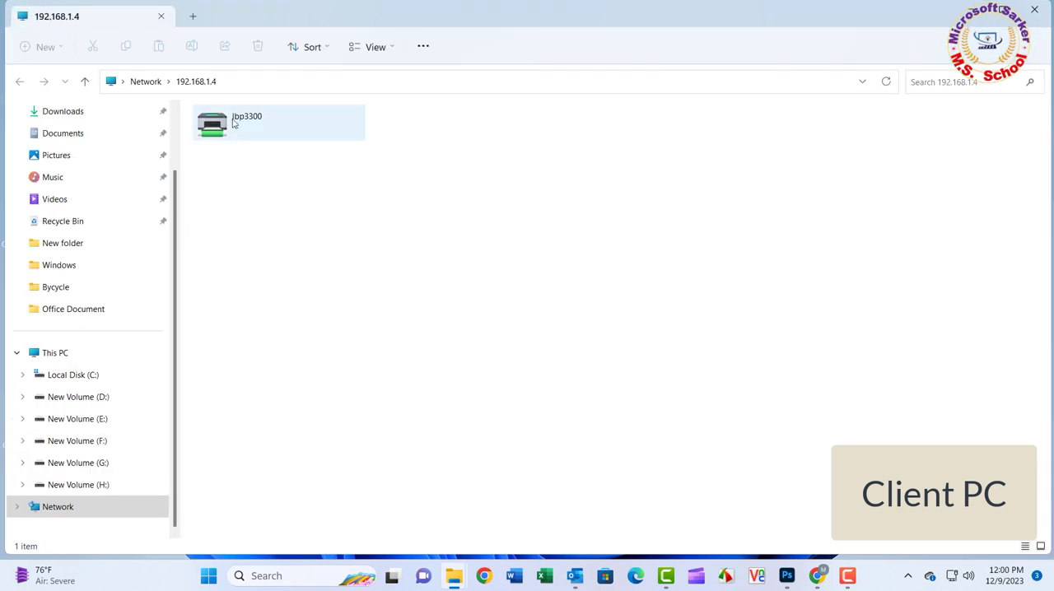
right_click(234, 122)
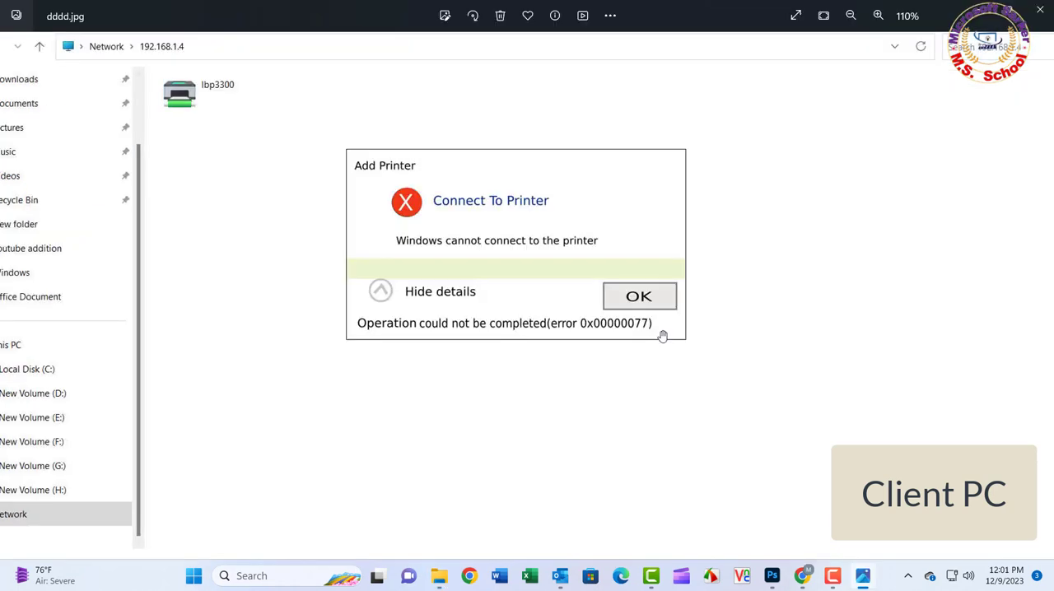
Step: Highlight the 'Windows cannot connect to the printer' message and error code 0x00000077
left_click_drag(386, 229, 609, 248)
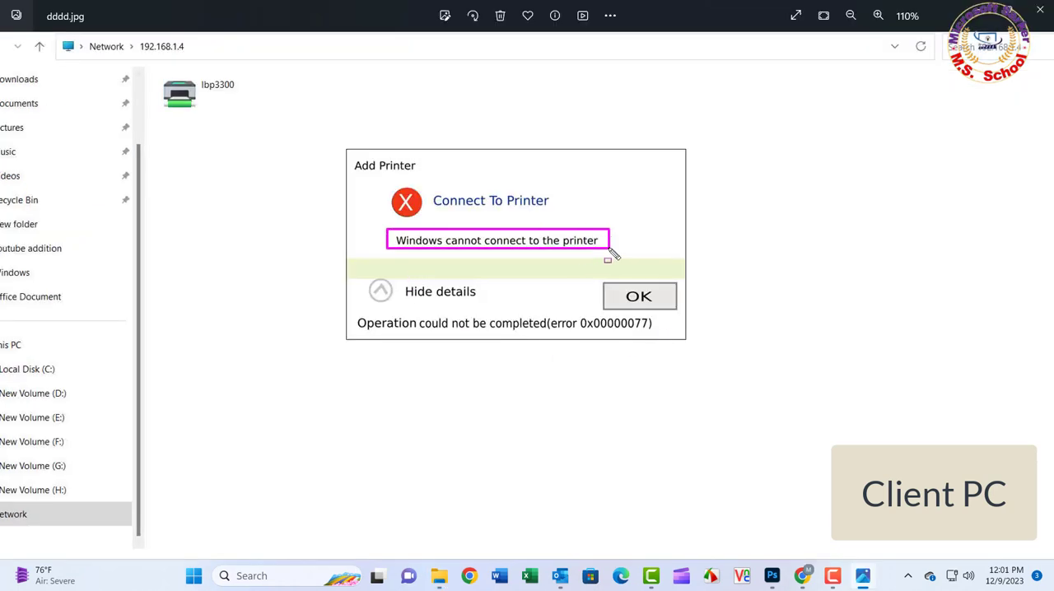
key("ctrl+z")
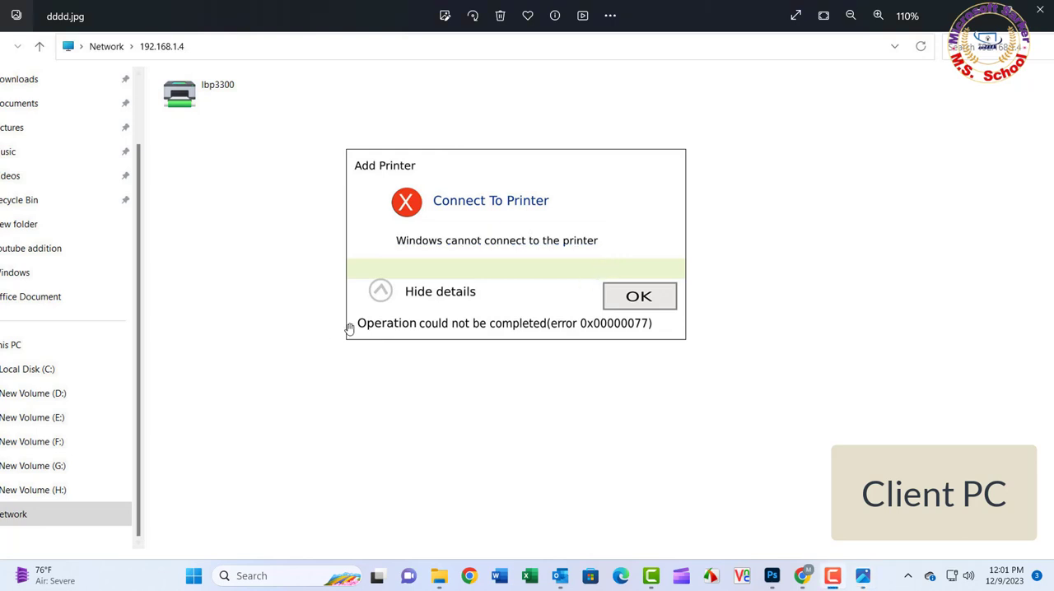
left_click_drag(354, 321, 659, 336)
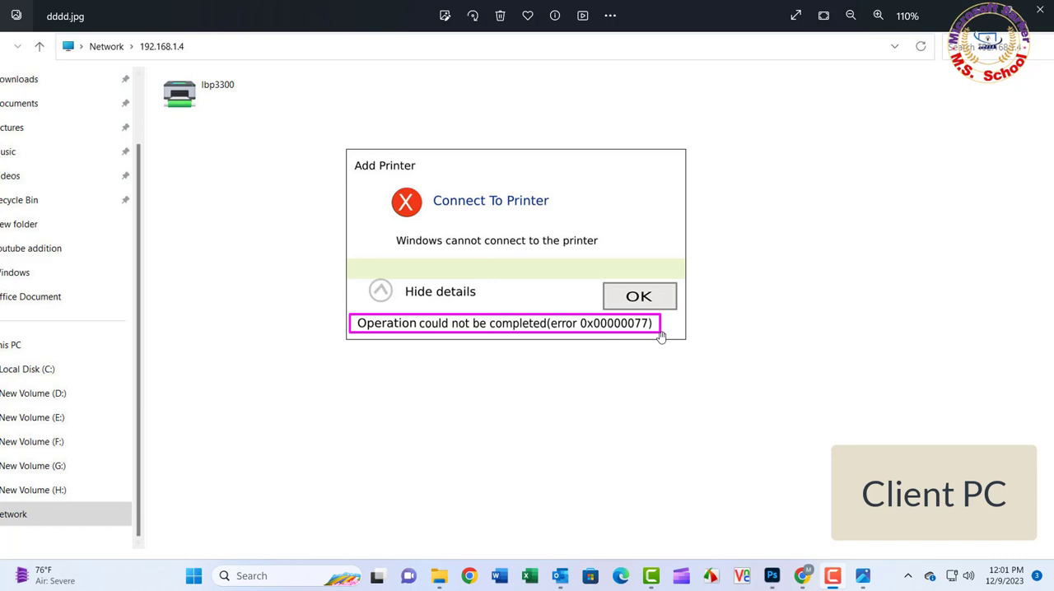
key("ctrl+z")
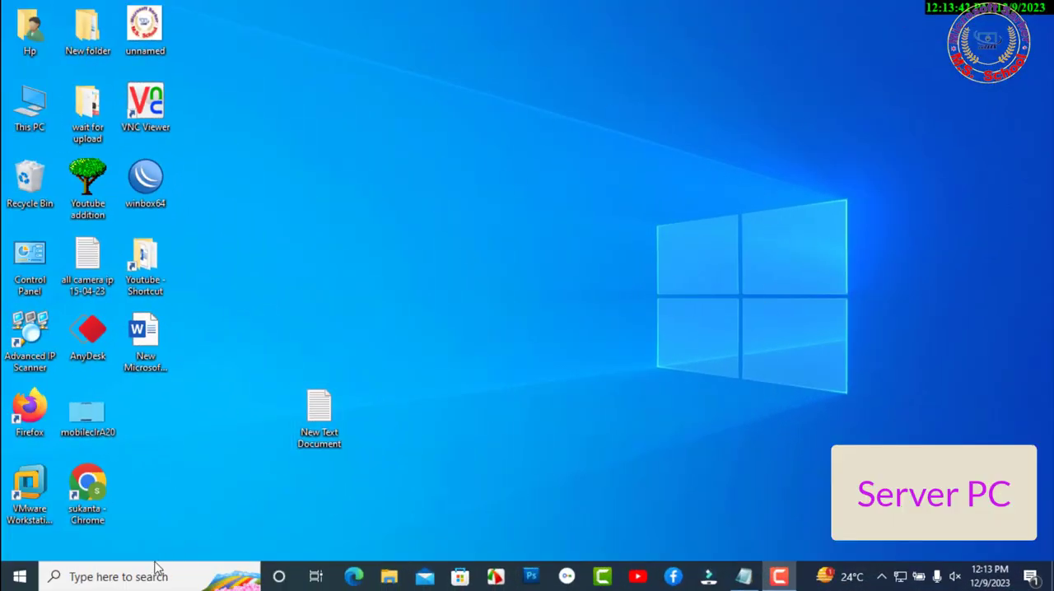
Step: Search the Start menu for 'registry editor' and launch Registry Editor on the server
left_click(119, 575)
type("r")
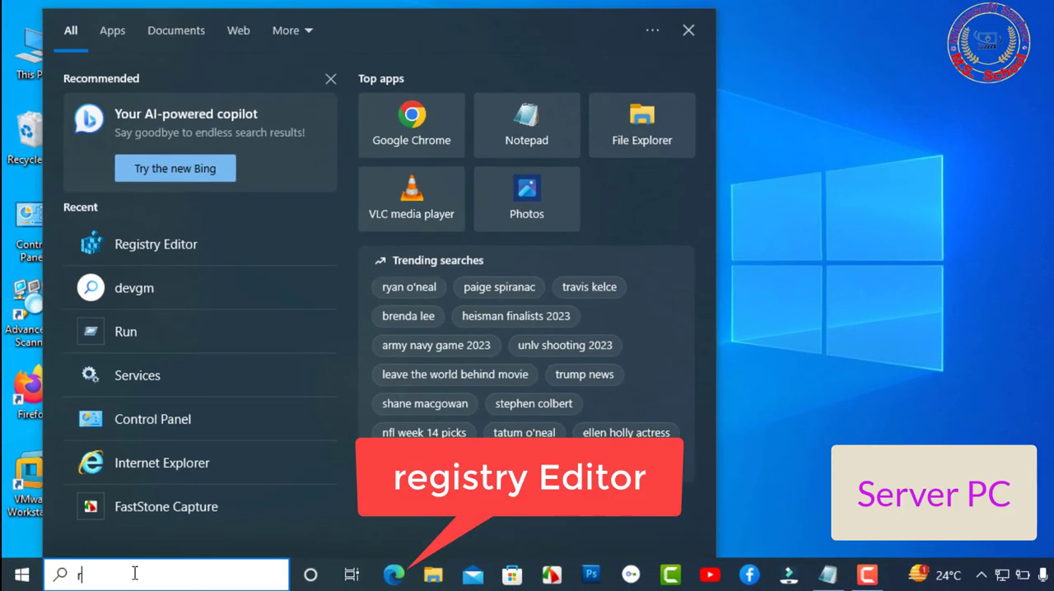
type("e")
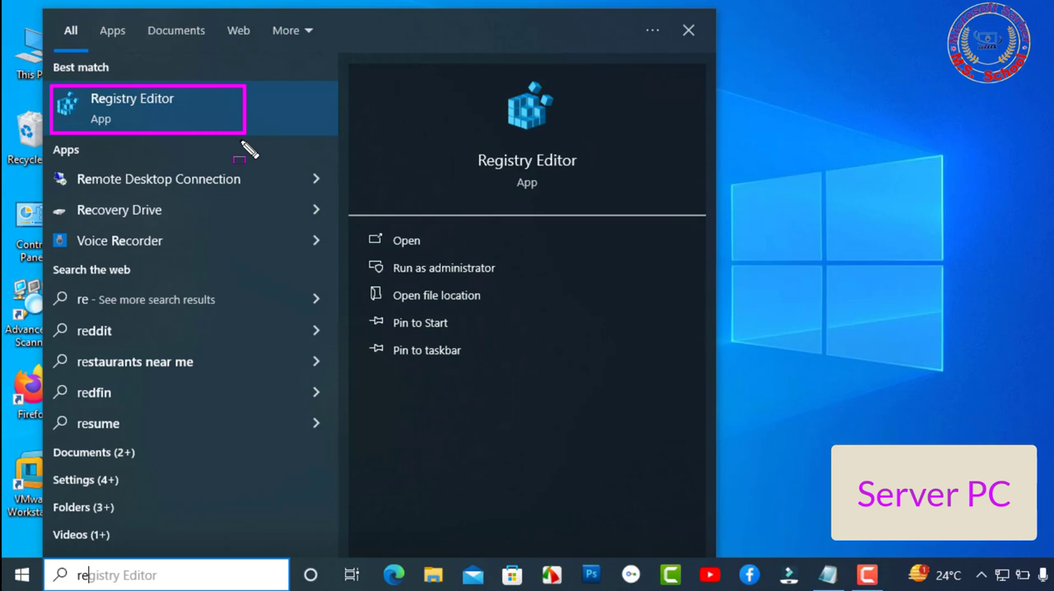
left_click(155, 98)
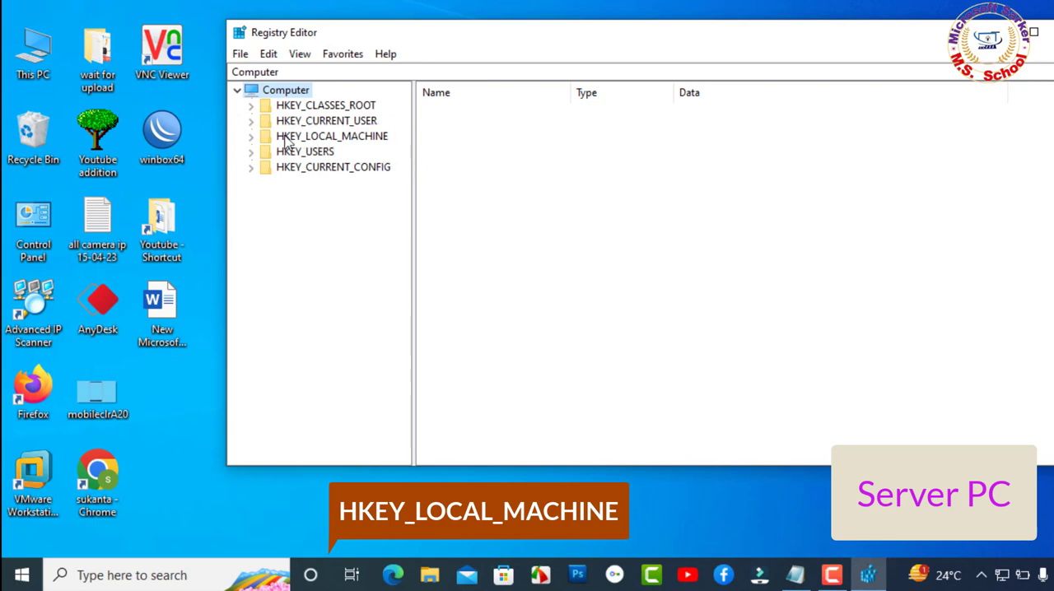
Step: Expand HKEY_LOCAL_MACHINE, SOFTWARE and Microsoft in the registry tree
left_click(251, 136)
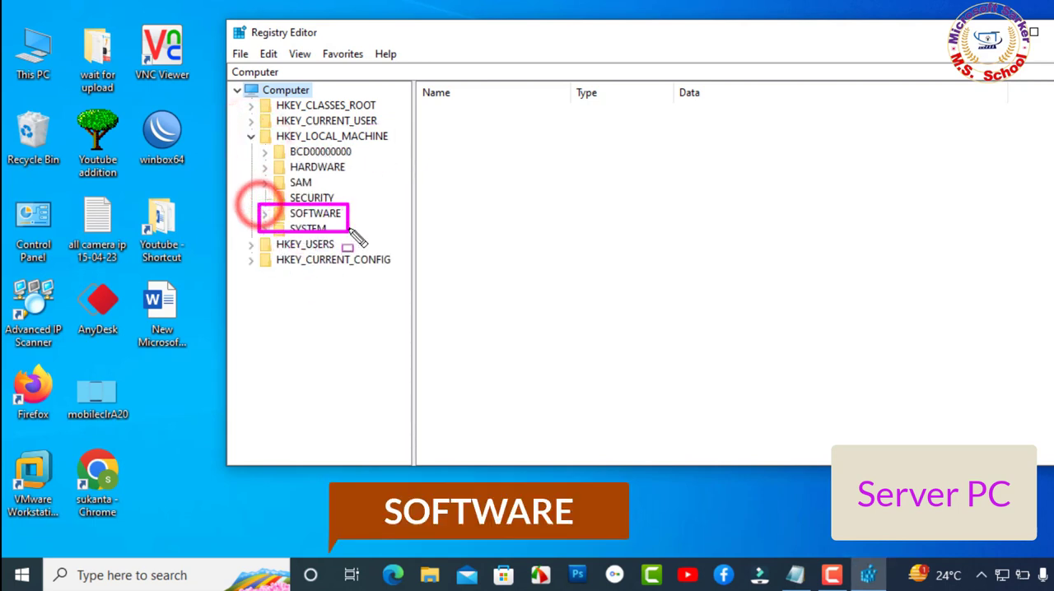
left_click(264, 213)
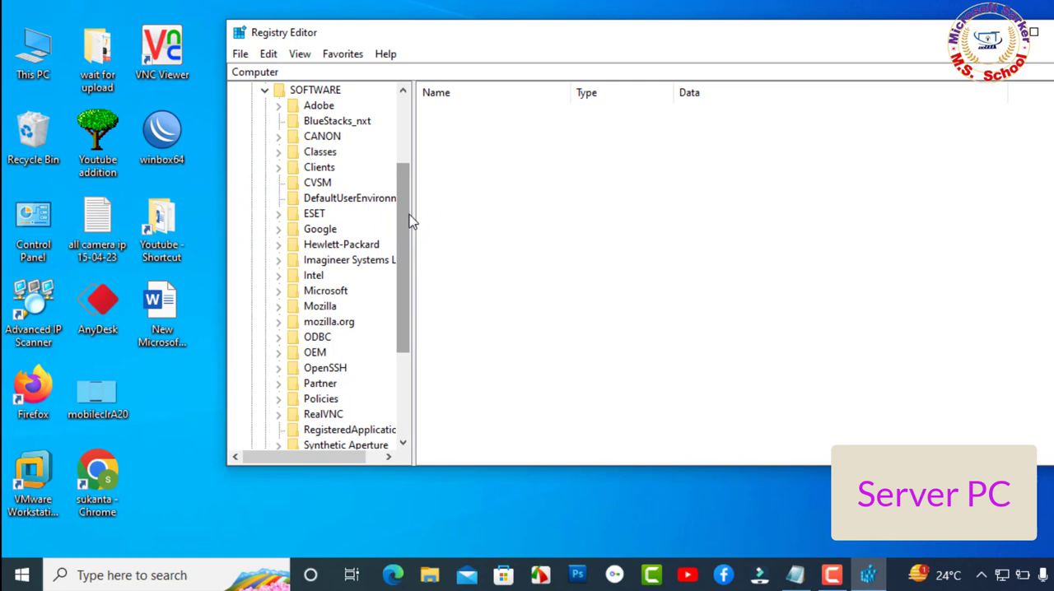
left_click_drag(412, 221, 427, 287)
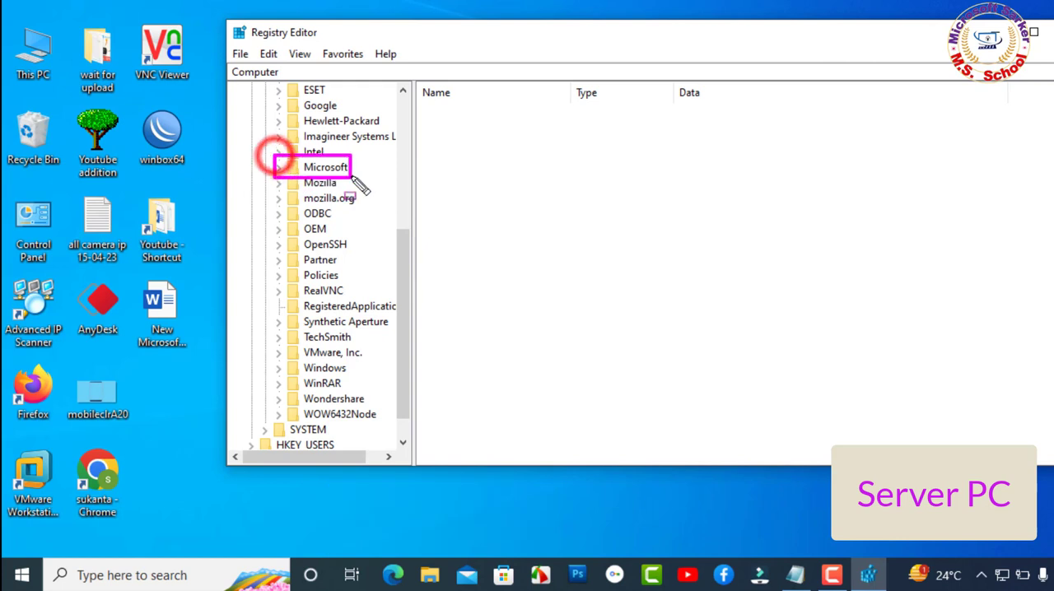
left_click(278, 168)
left_click(404, 138)
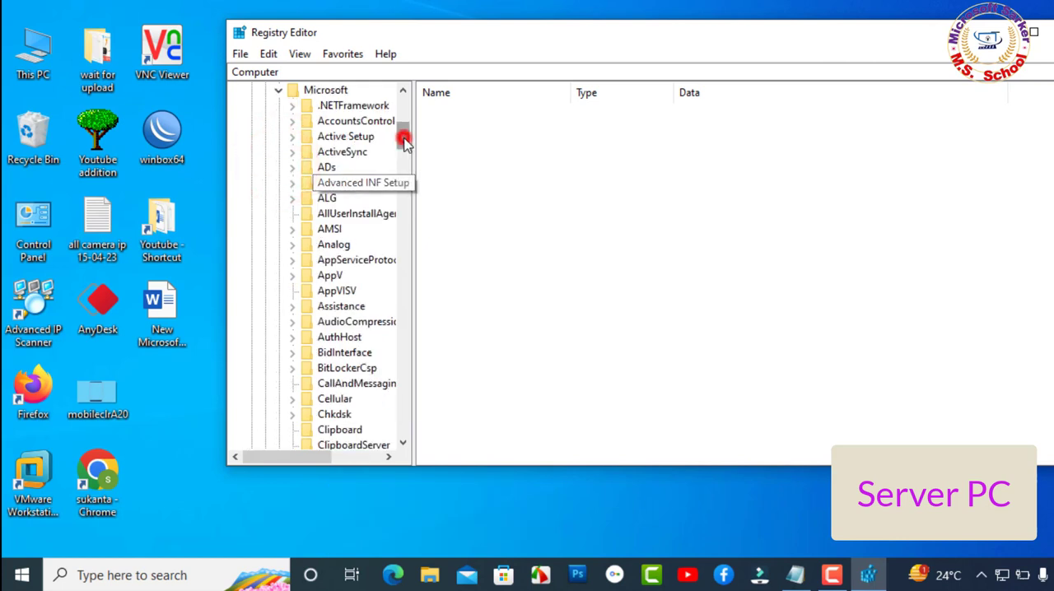
left_click_drag(405, 142, 430, 309)
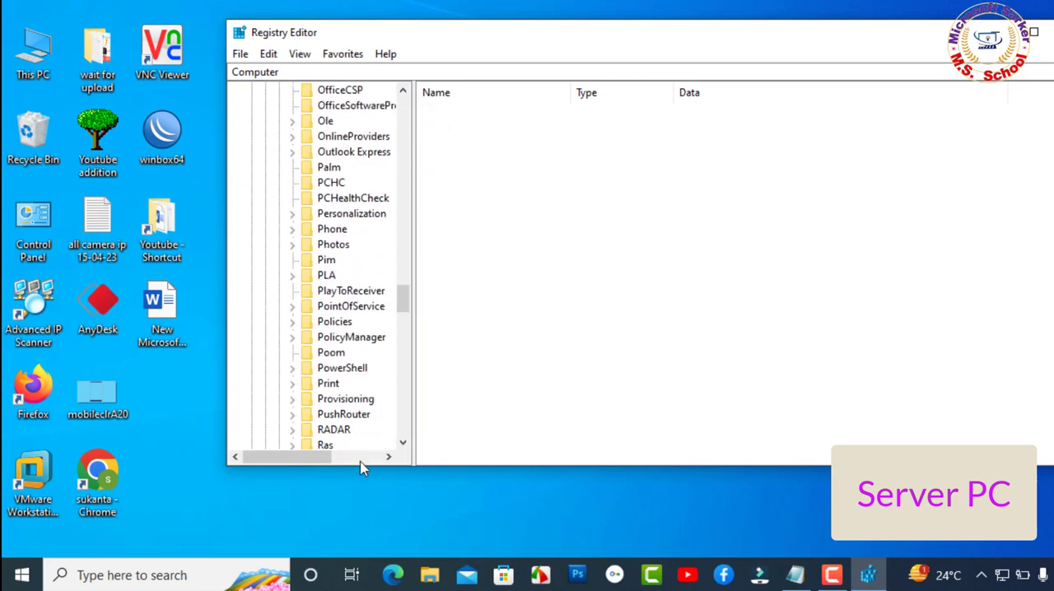
left_click(294, 463)
left_click_drag(294, 463, 313, 462)
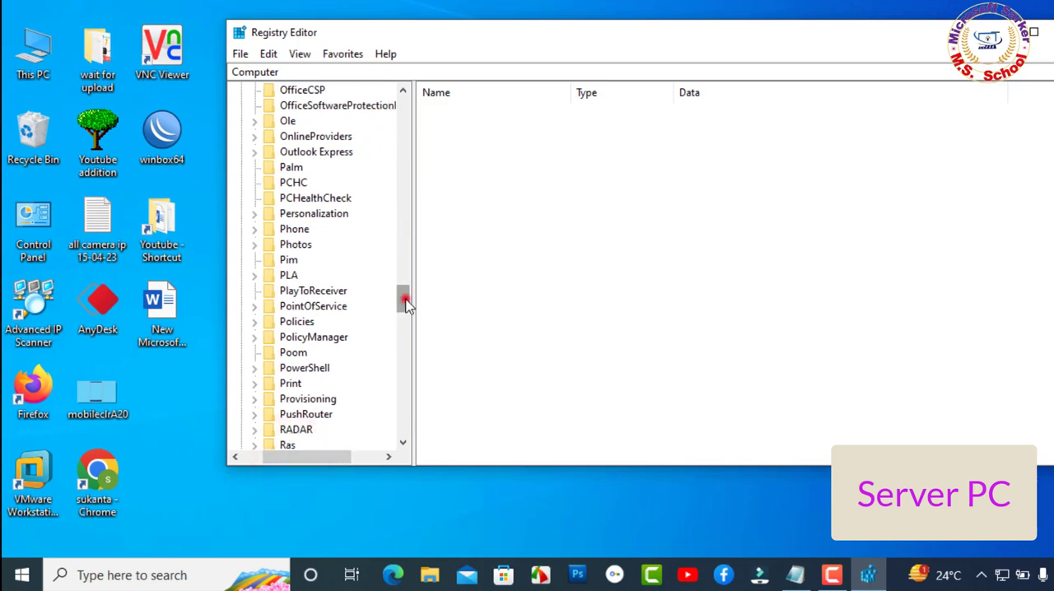
left_click_drag(402, 302, 415, 392)
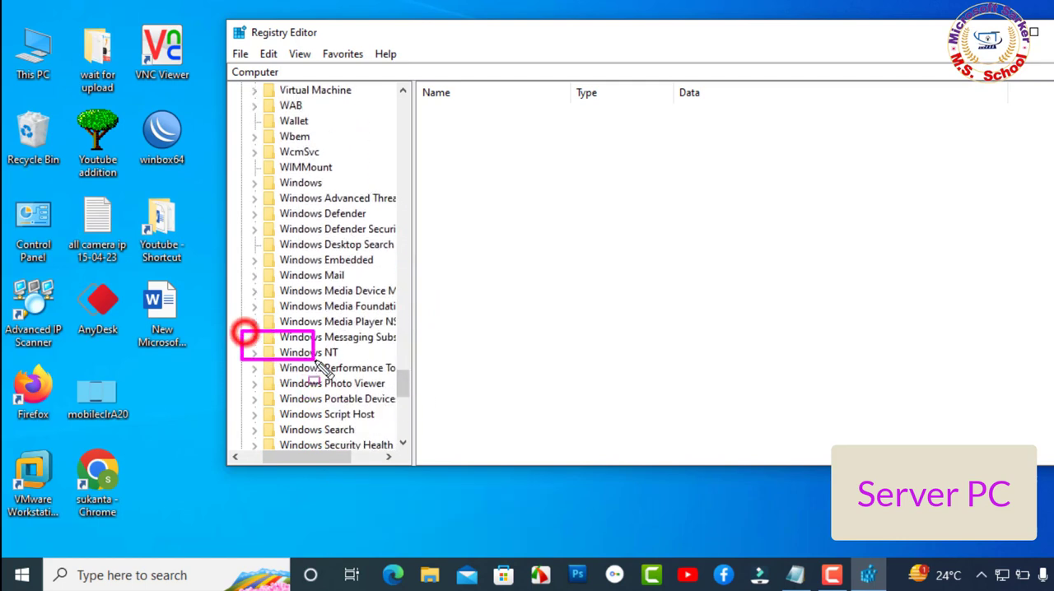
Step: Expand Windows NT and CurrentVersion to reach the Windows key
left_click(254, 352)
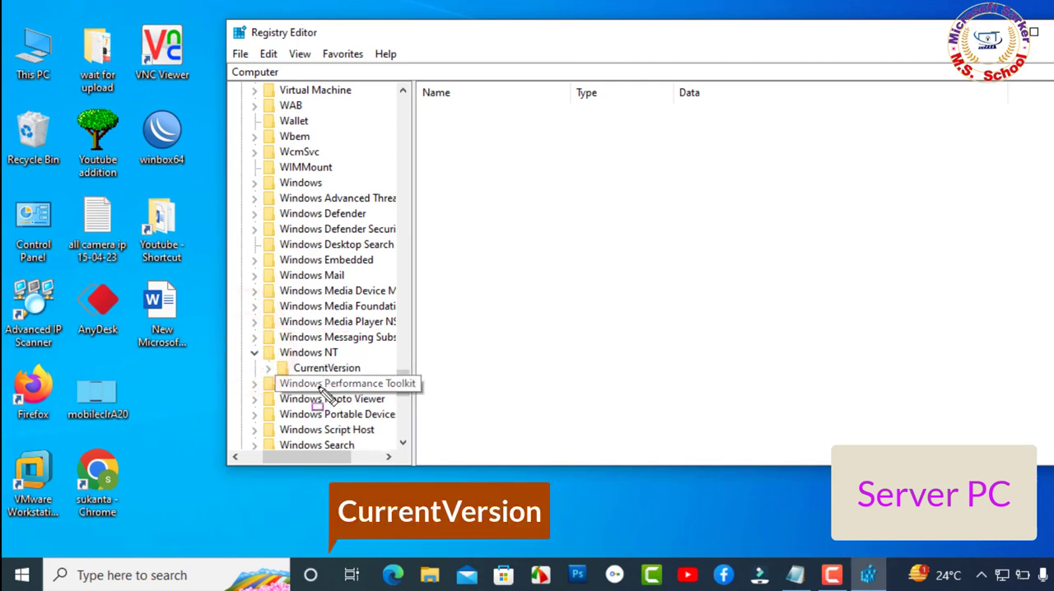
left_click(274, 368)
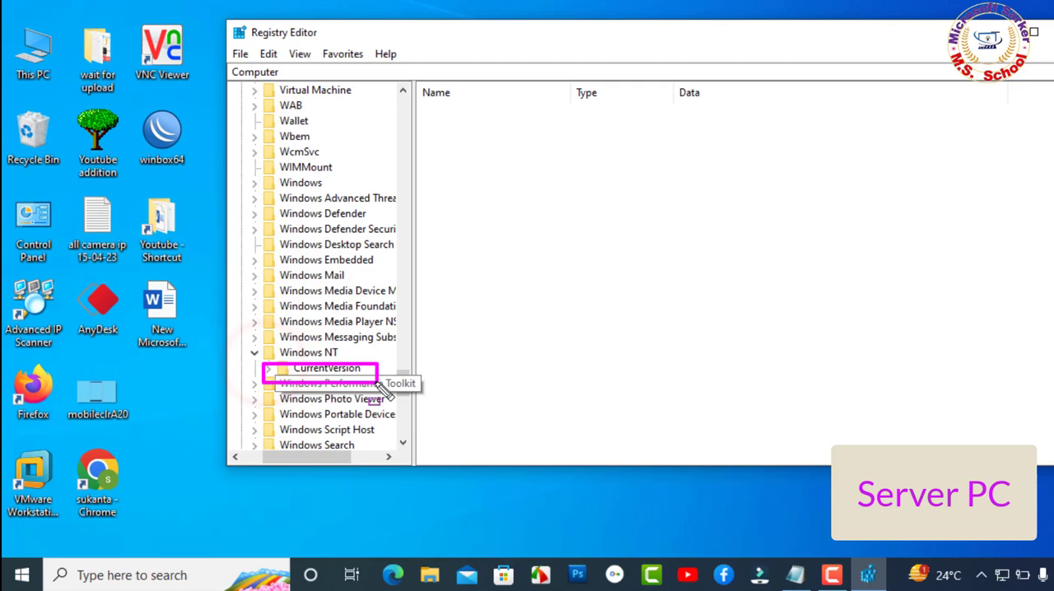
left_click(271, 369)
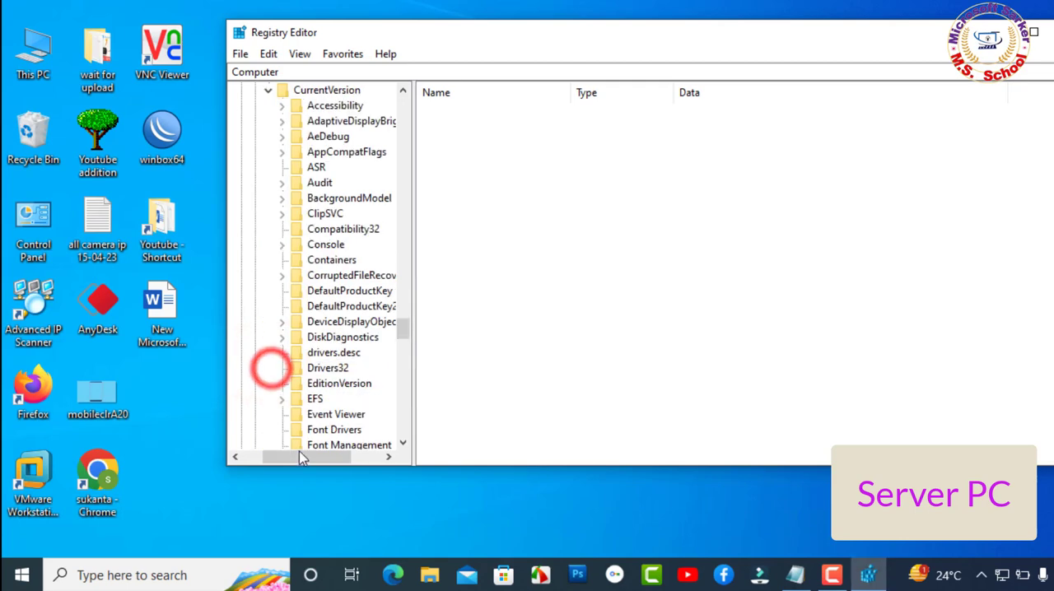
left_click_drag(305, 458, 322, 458)
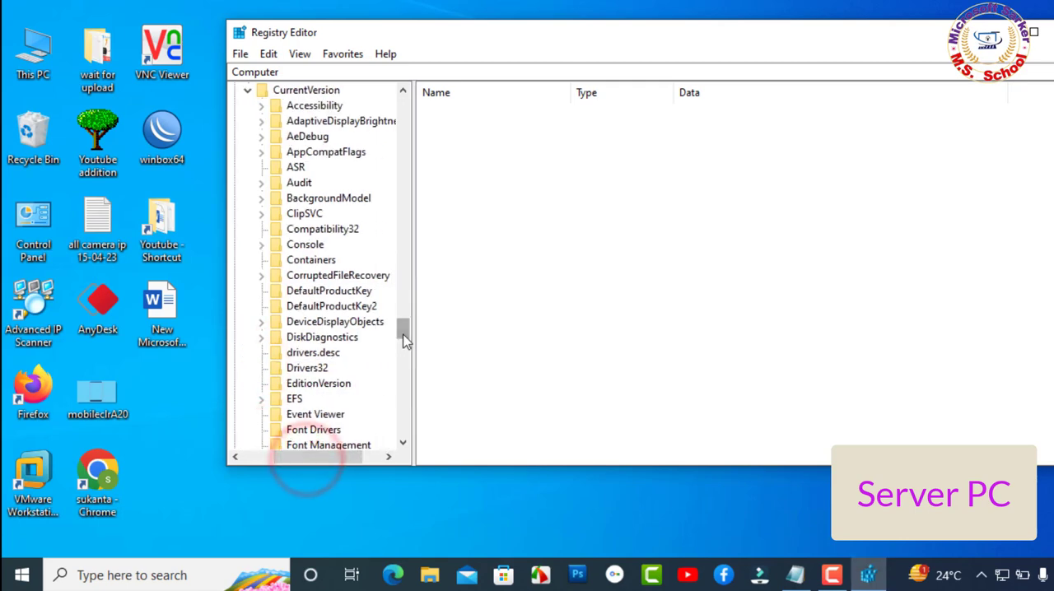
left_click_drag(402, 330, 414, 399)
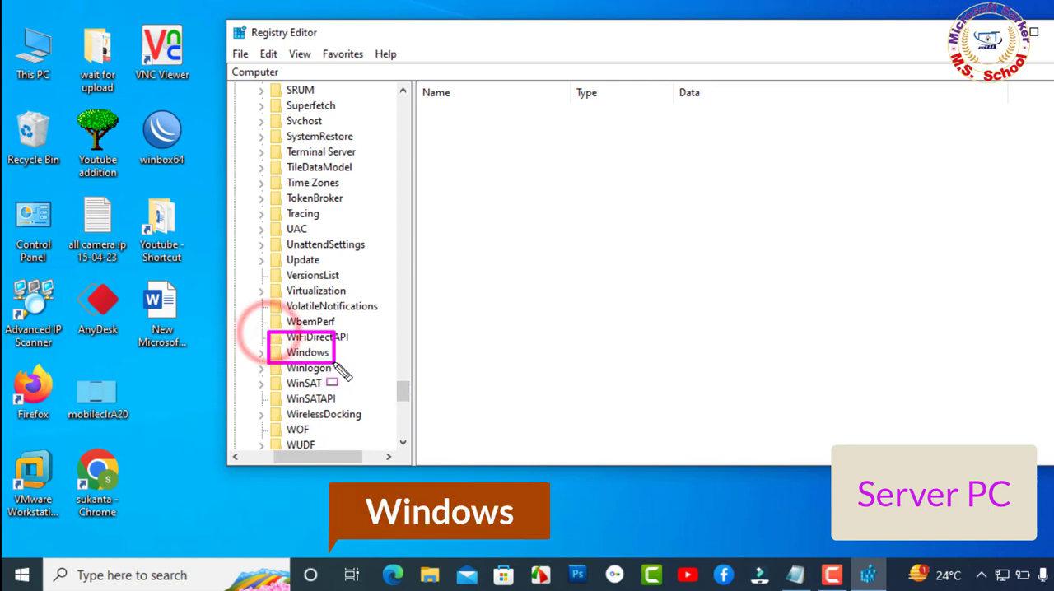
Step: Bring up the Permissions dialog for the CurrentVersion\Windows key
left_click(311, 356)
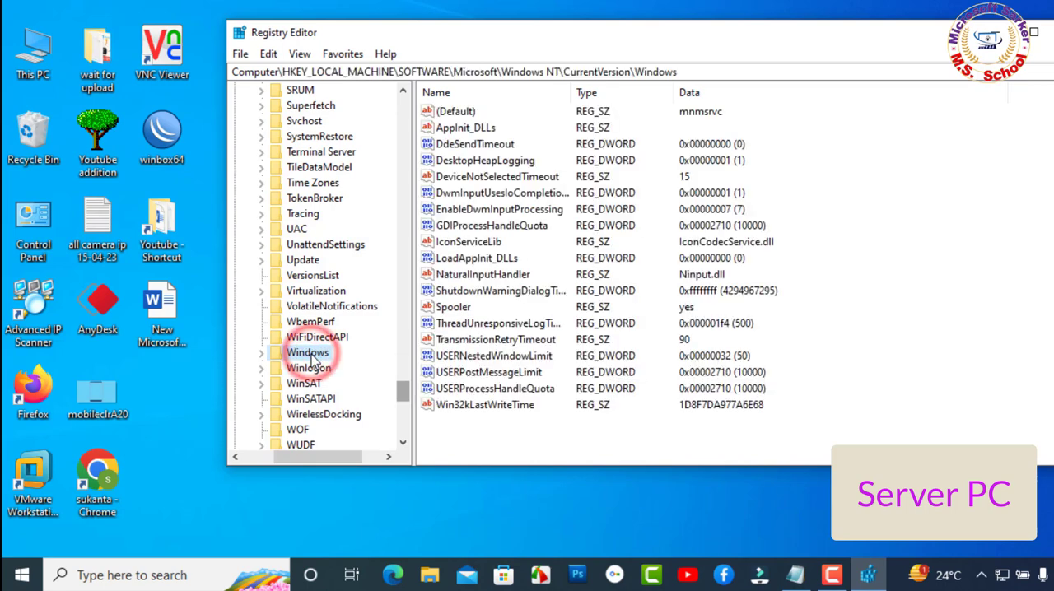
right_click(311, 355)
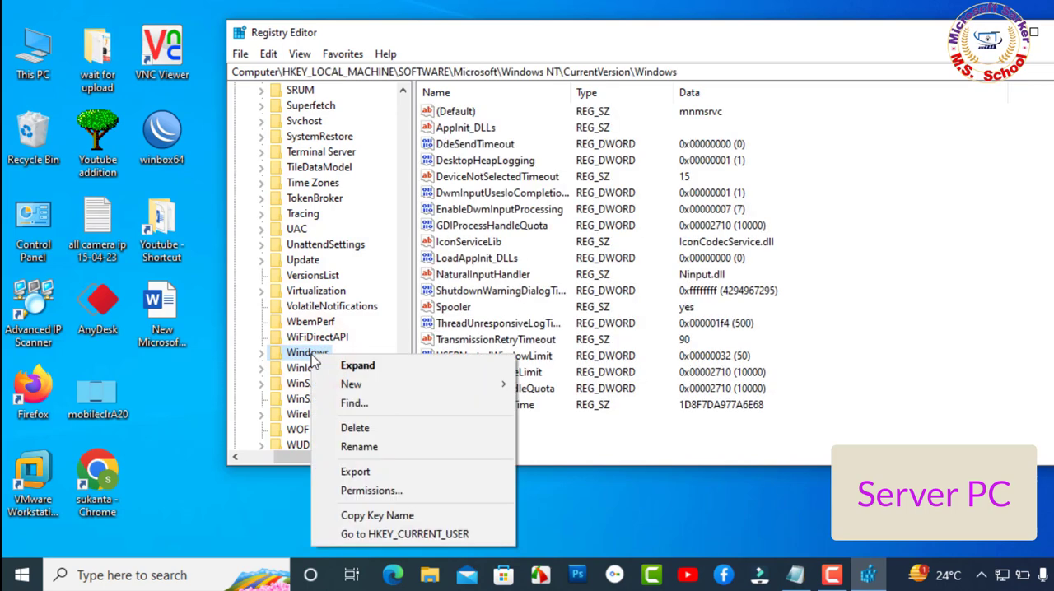
left_click(372, 491)
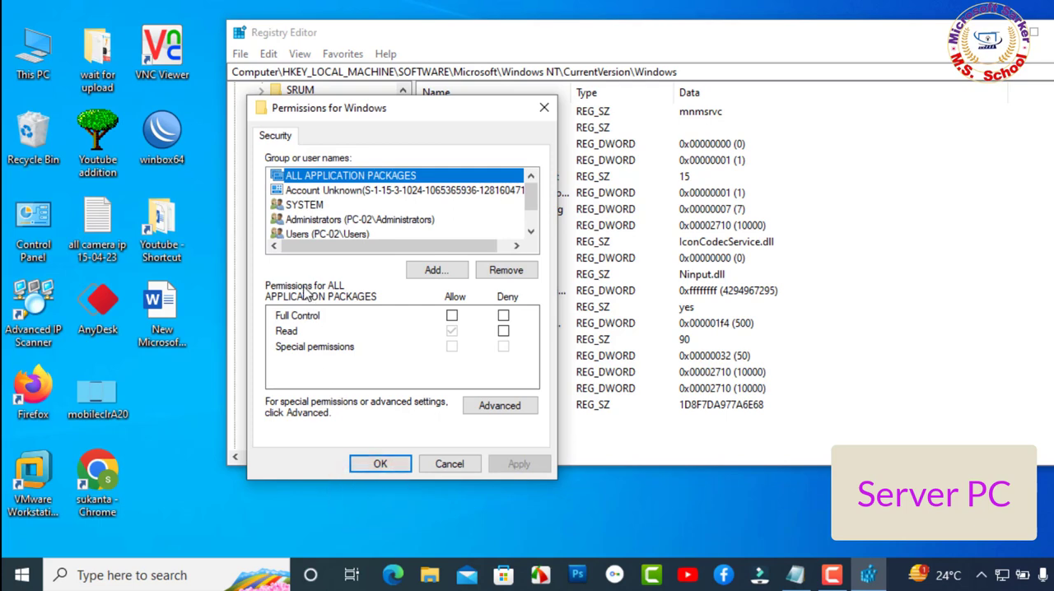
left_click_drag(532, 200, 532, 212)
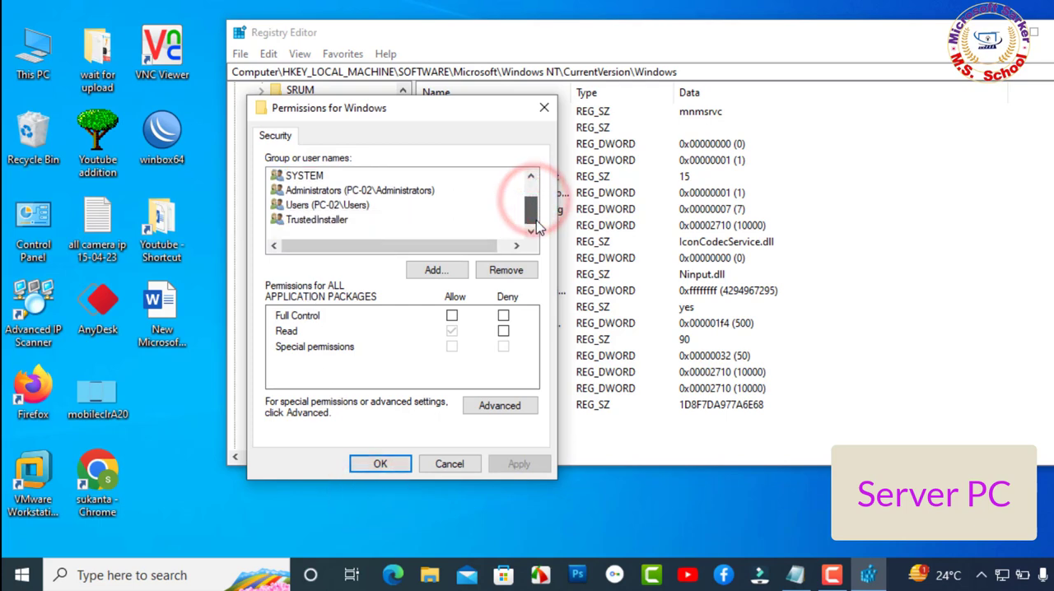
Step: Grant PC-02\Users Full Control on the Windows key and apply the change
left_click(317, 205)
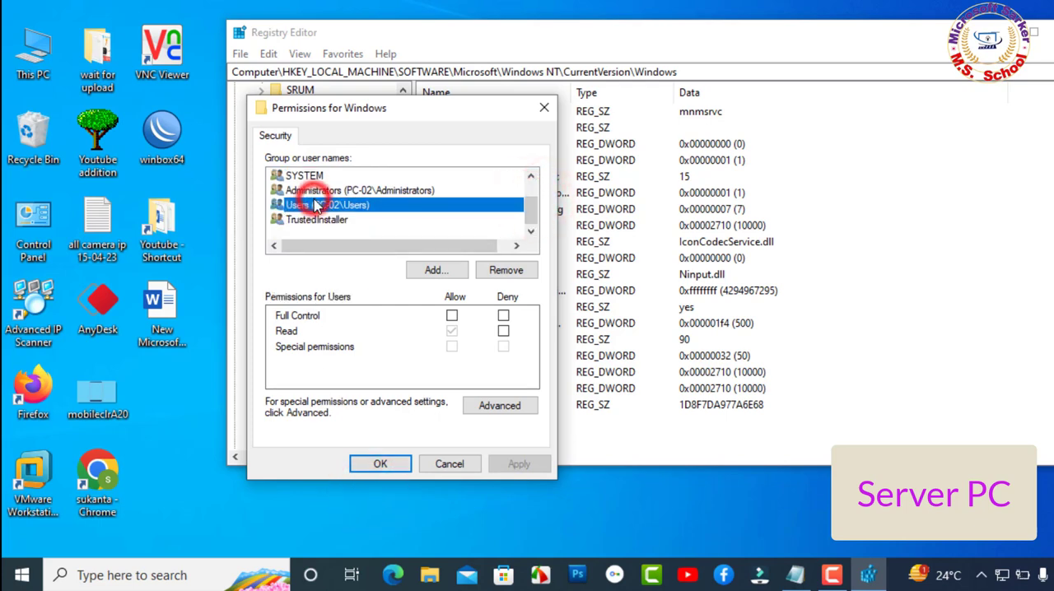
left_click(451, 316)
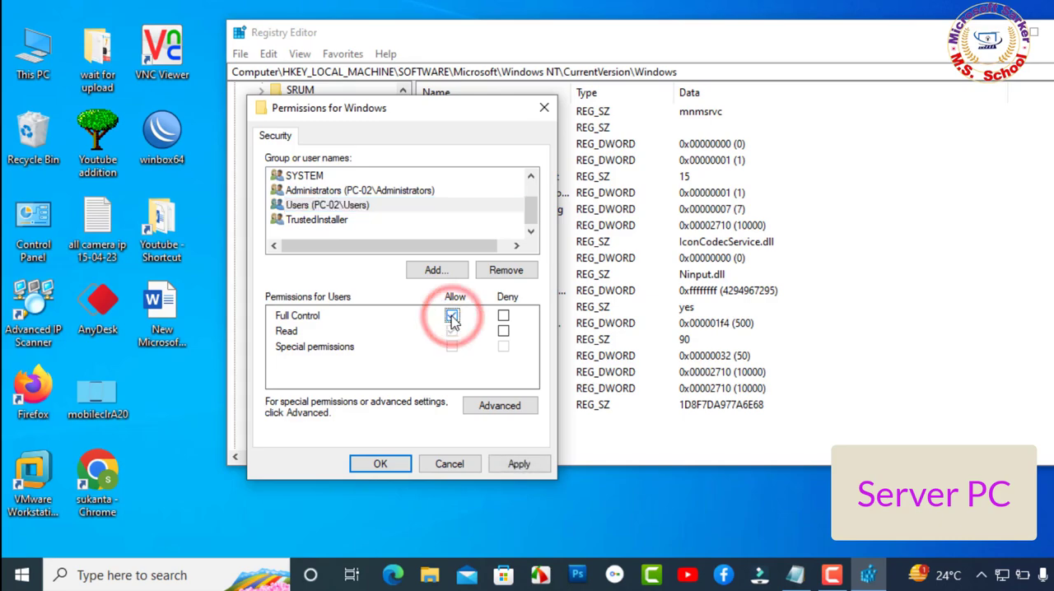
left_click(519, 464)
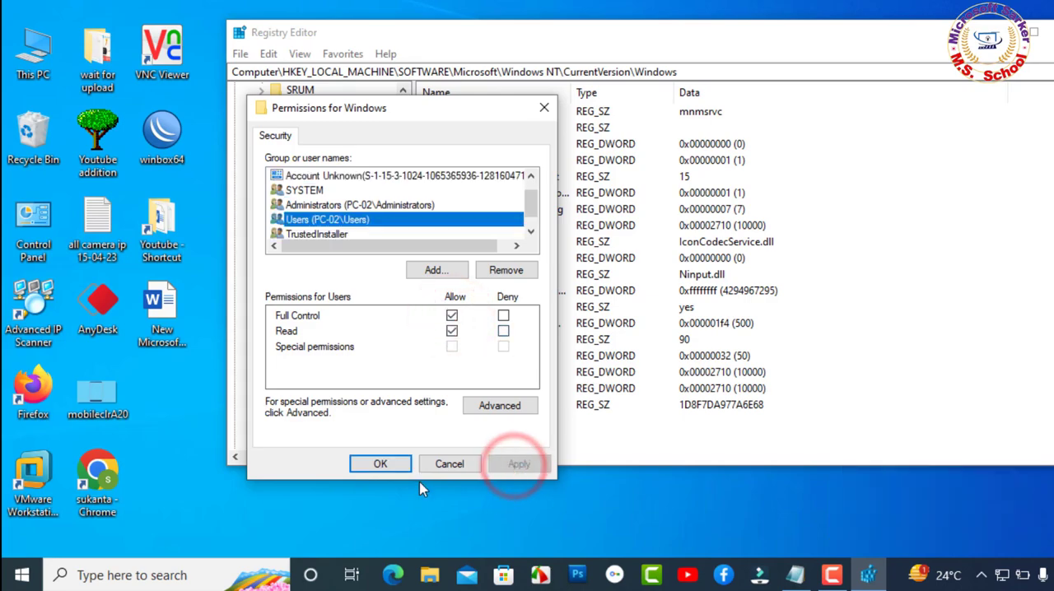
left_click(378, 464)
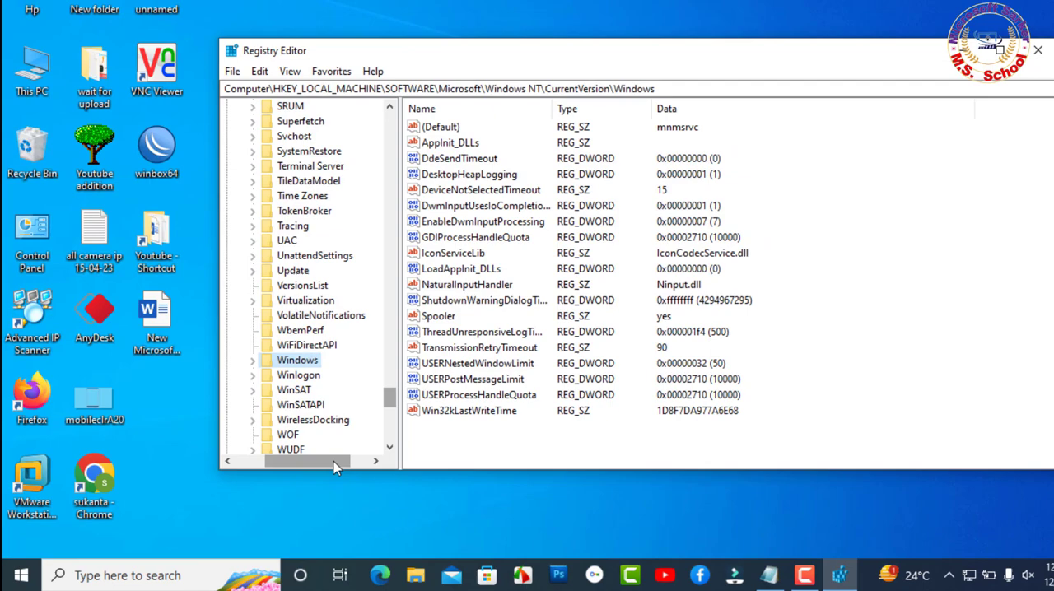
left_click_drag(346, 469, 305, 469)
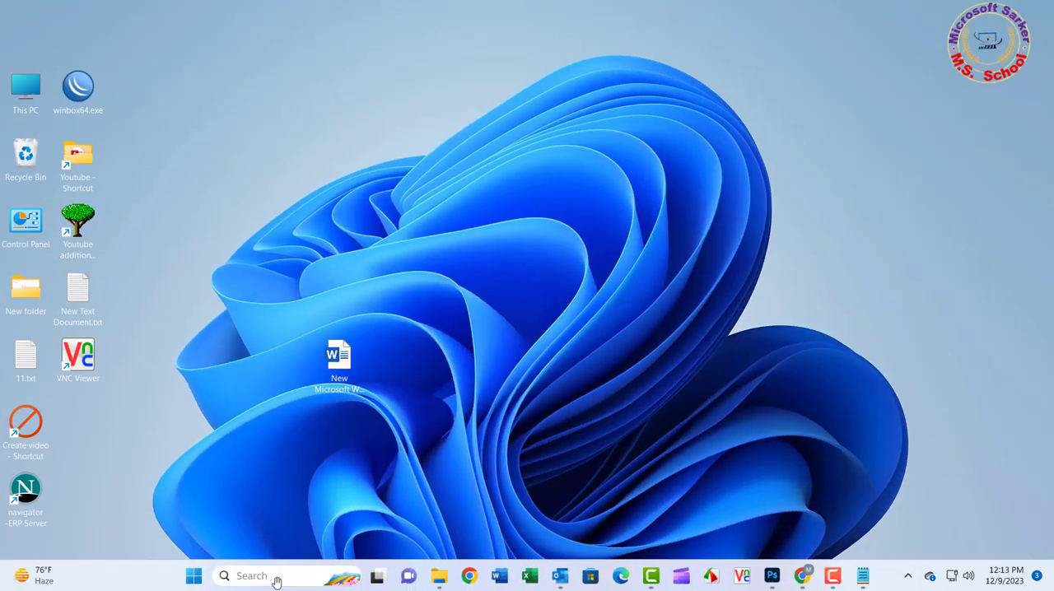
Step: Search Windows for 'device manager' and launch Device Manager on the client PC
left_click(276, 578)
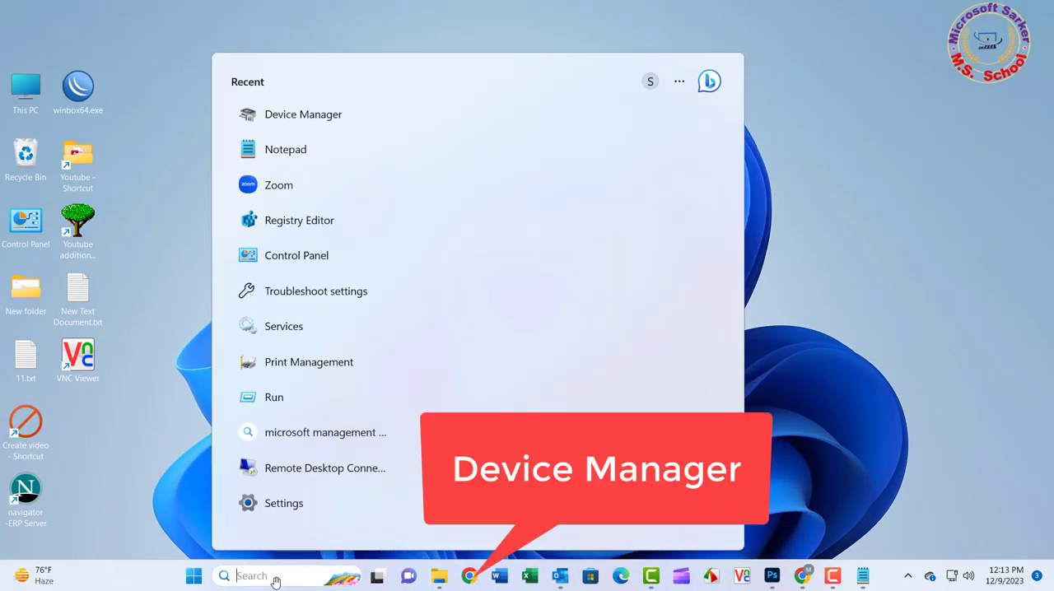
type("d")
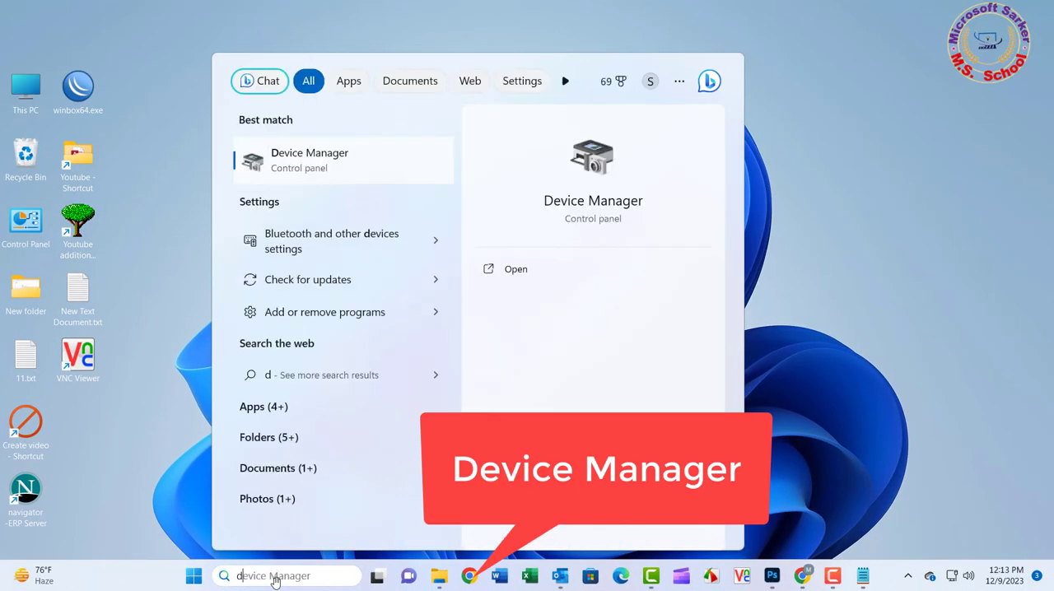
type("evi")
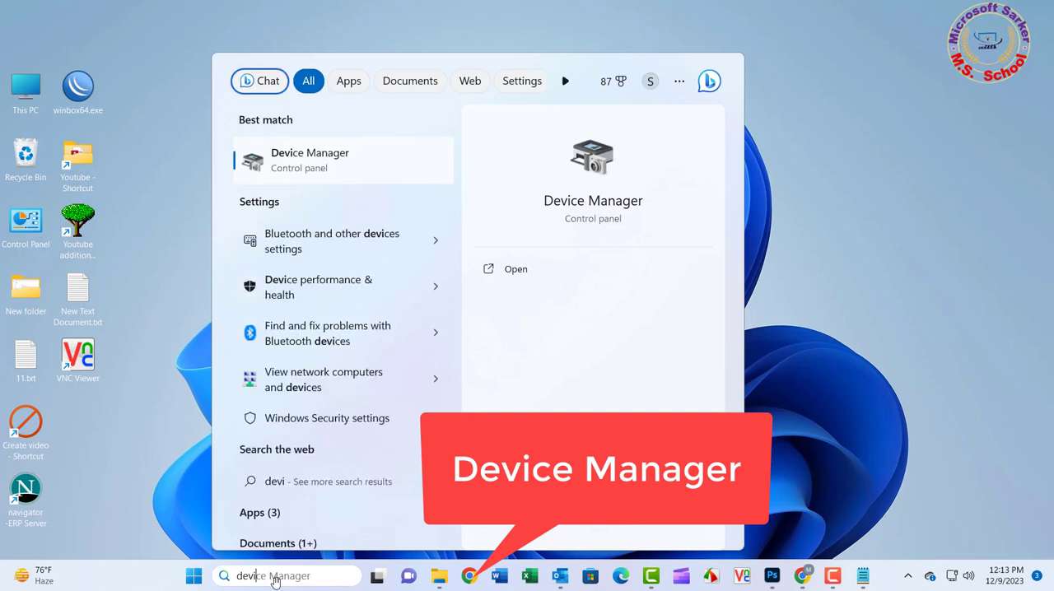
left_click_drag(235, 142, 385, 186)
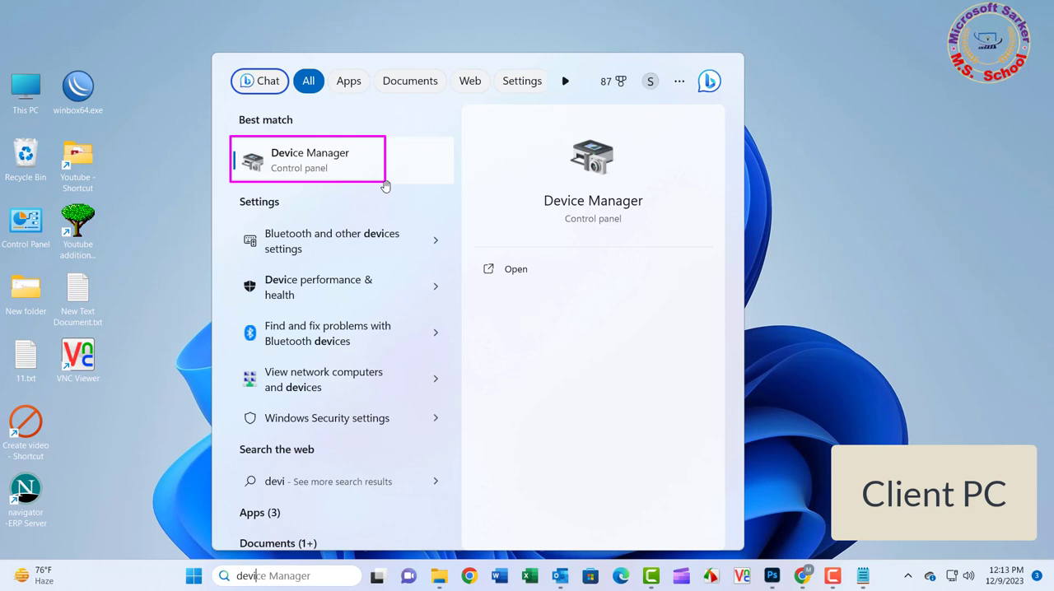
left_click(317, 168)
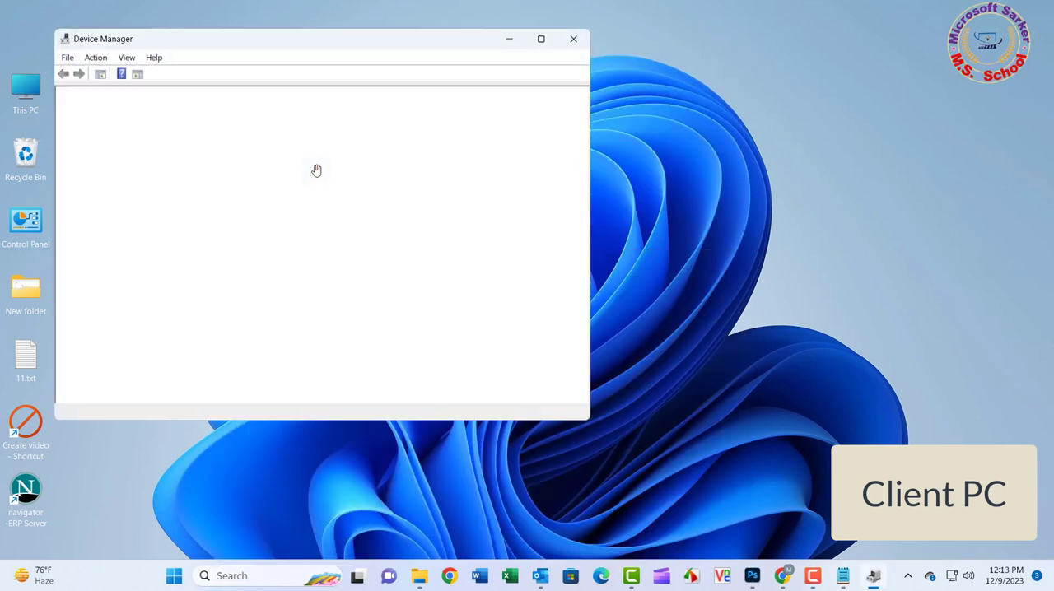
Step: Uninstall the \\192.168.1.4\Canon LBP3300 print queue under Print queues and close Device Manager
left_click_drag(295, 47, 498, 62)
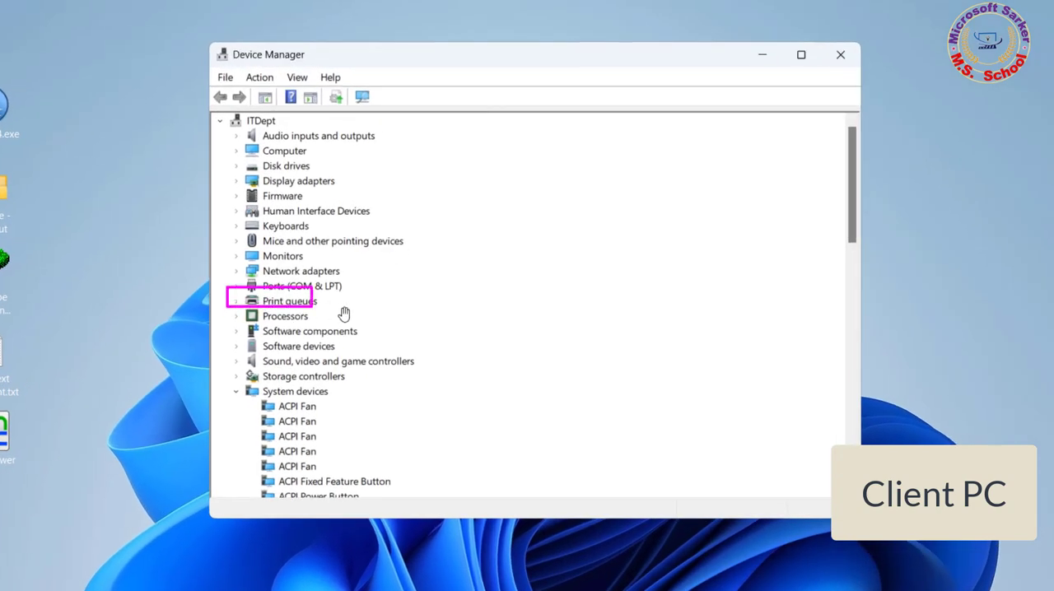
left_click(238, 302)
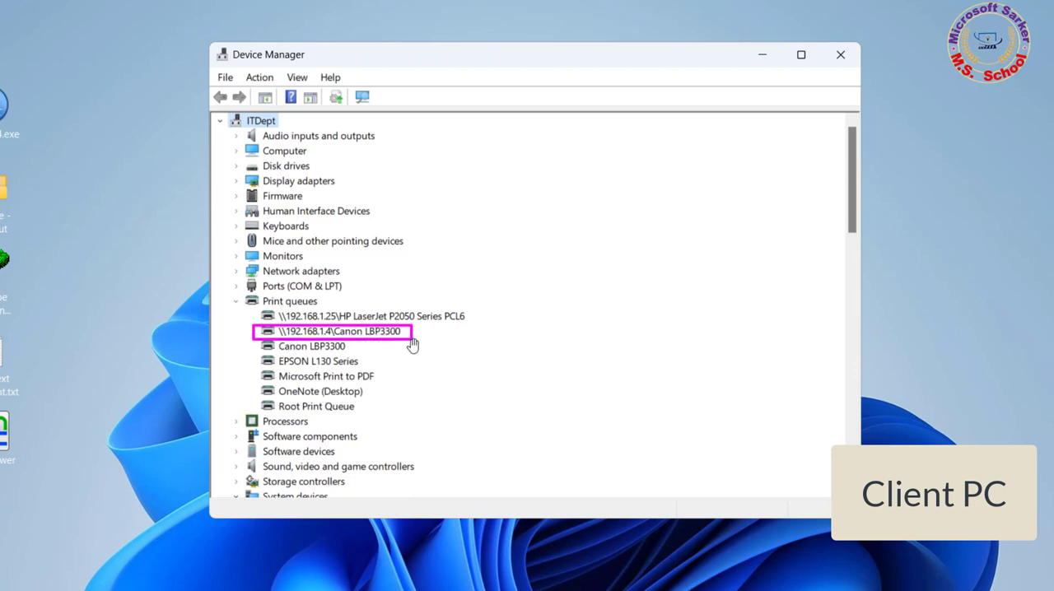
right_click(327, 333)
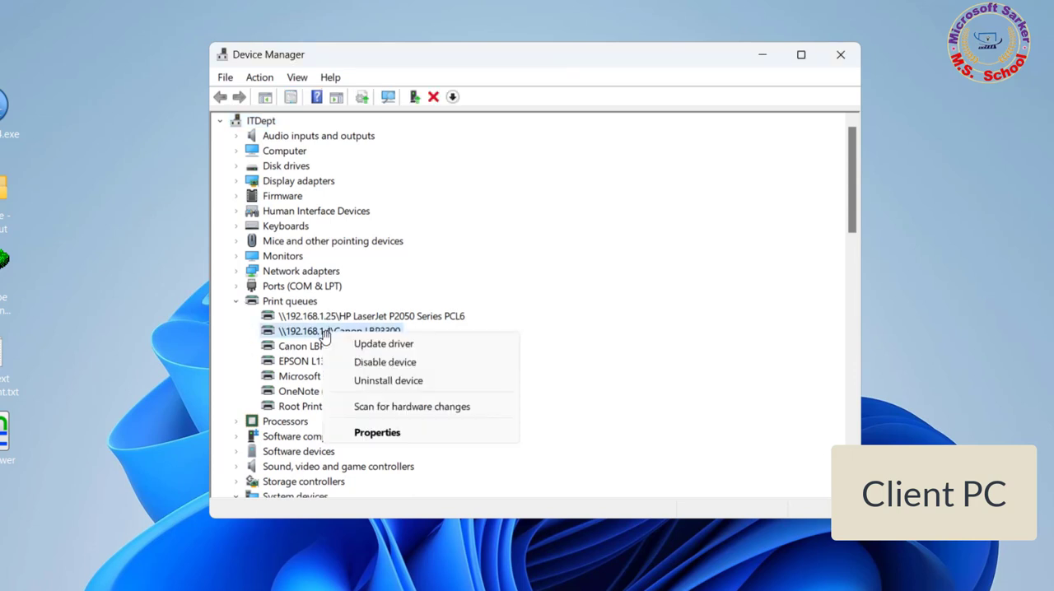
left_click(388, 381)
left_click(565, 413)
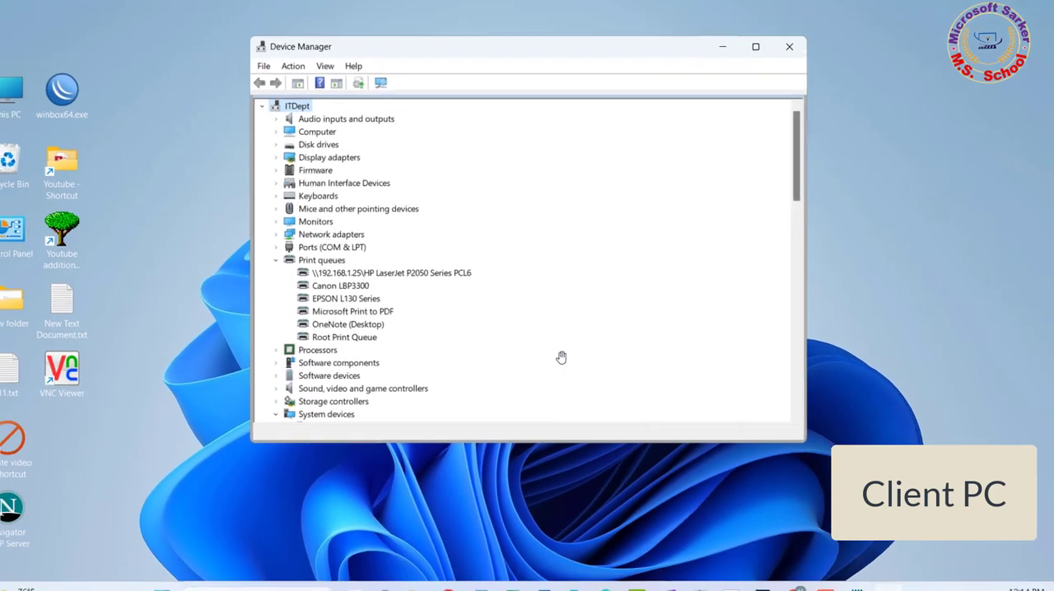
left_click(778, 45)
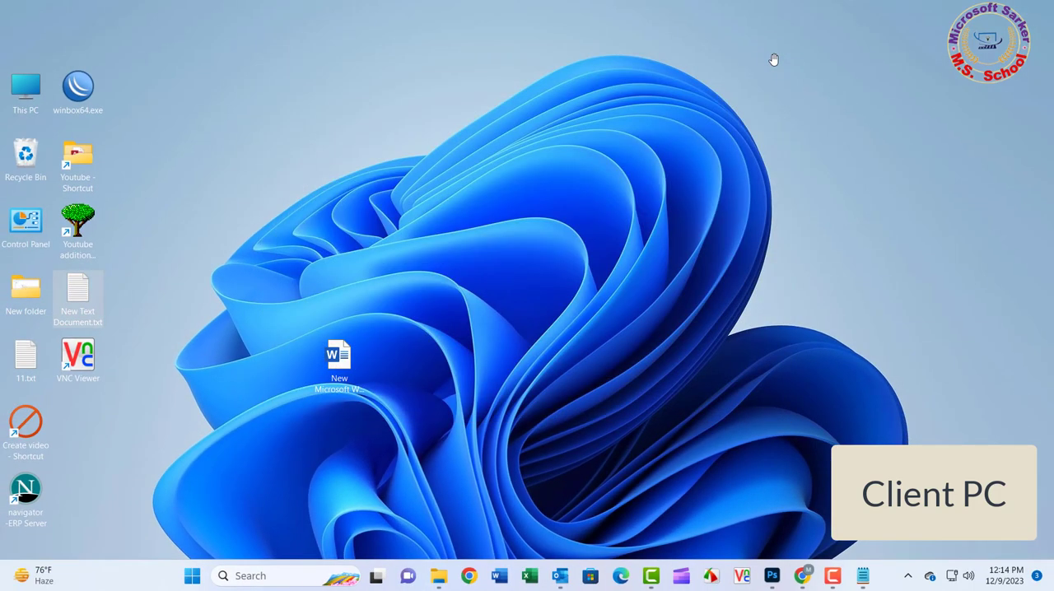
Step: Restart the client from Start > Power, then begin a new Windows search
left_click(195, 577)
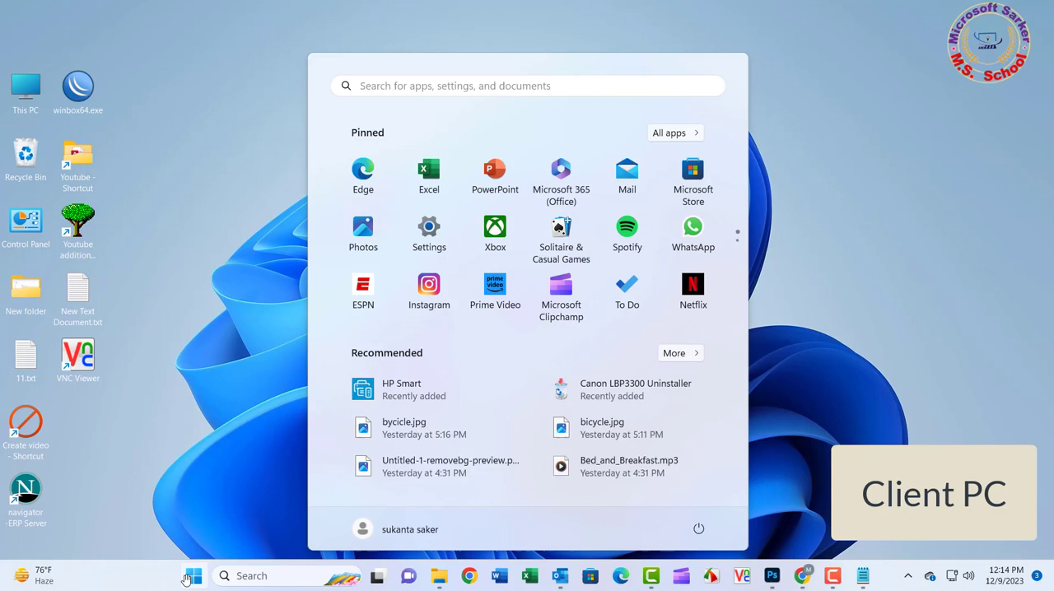
left_click(697, 531)
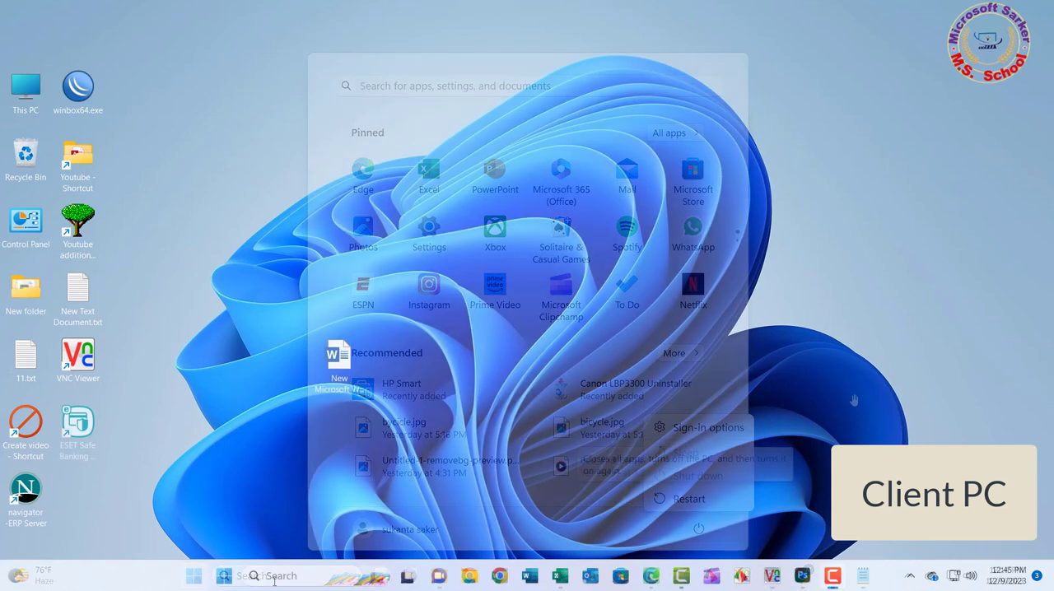
left_click(274, 577)
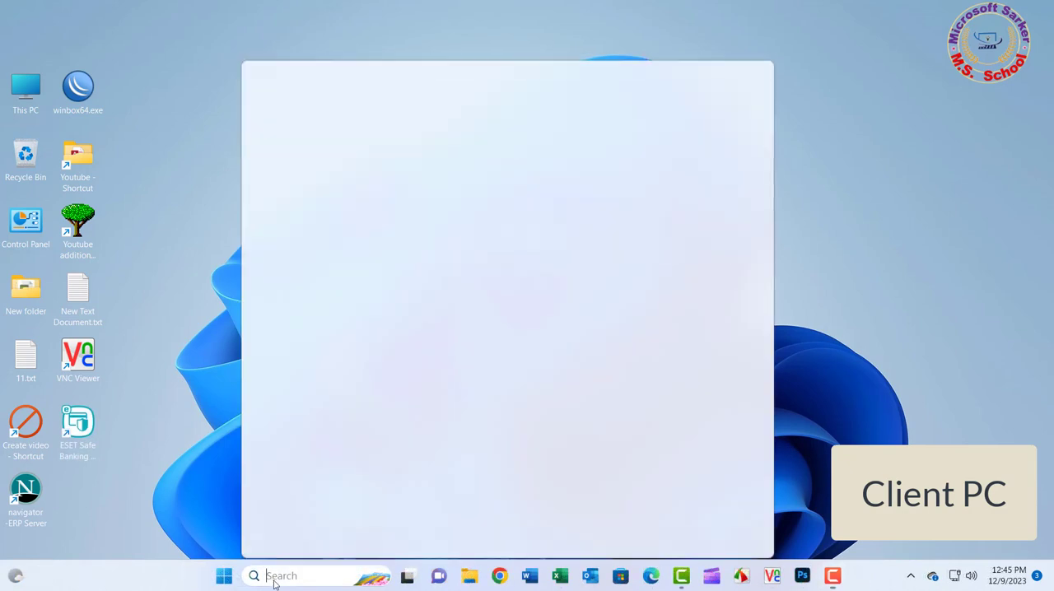
type("de")
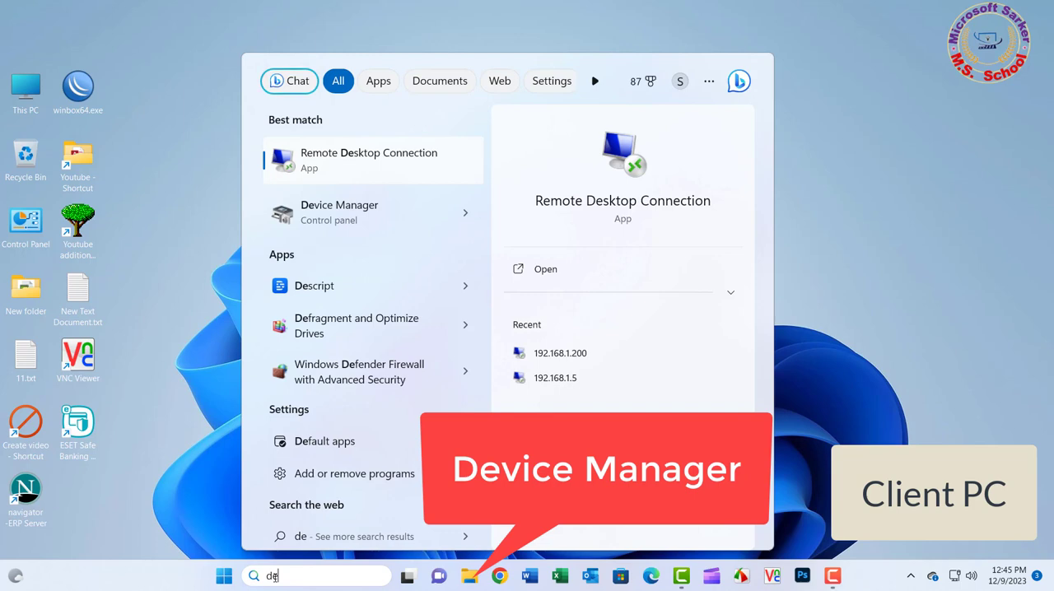
Step: Relaunch Device Manager and expand Print queues, where \\192.168.1.4\Canon LBP3300 reappears
left_click_drag(259, 199, 393, 228)
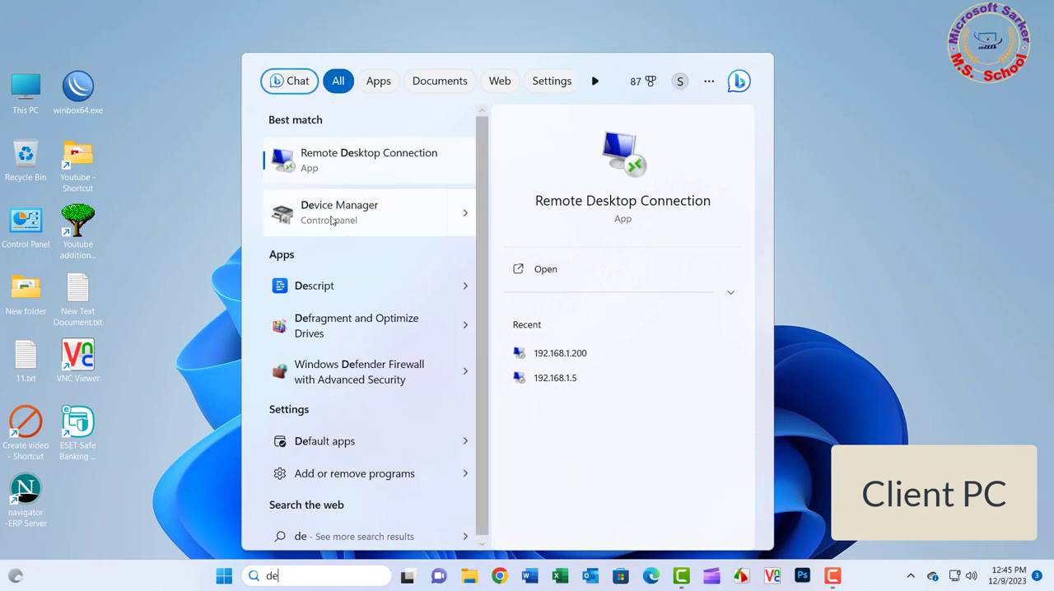
left_click(330, 215)
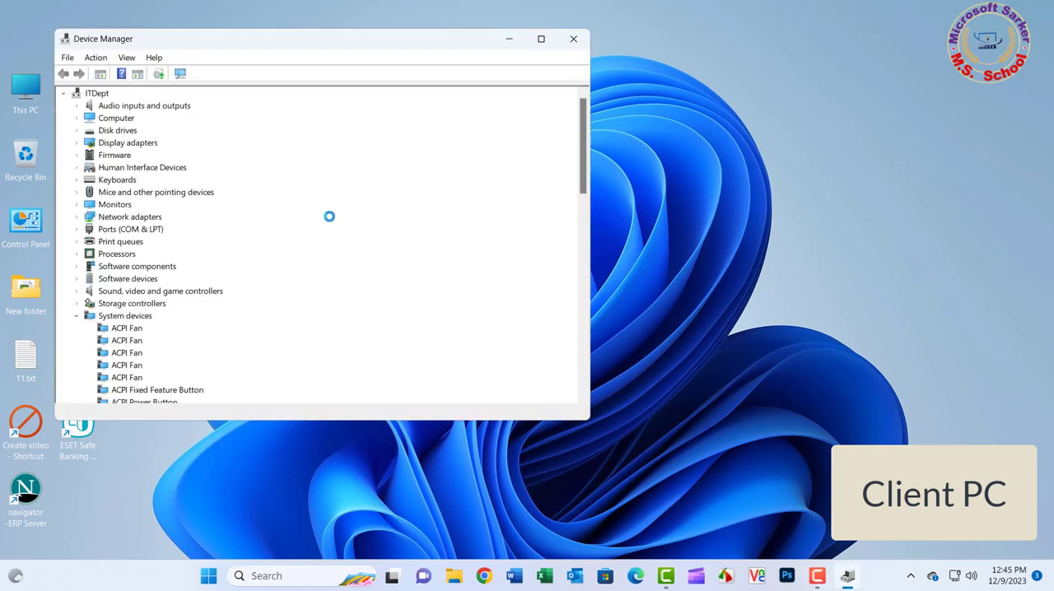
left_click_drag(357, 51, 517, 49)
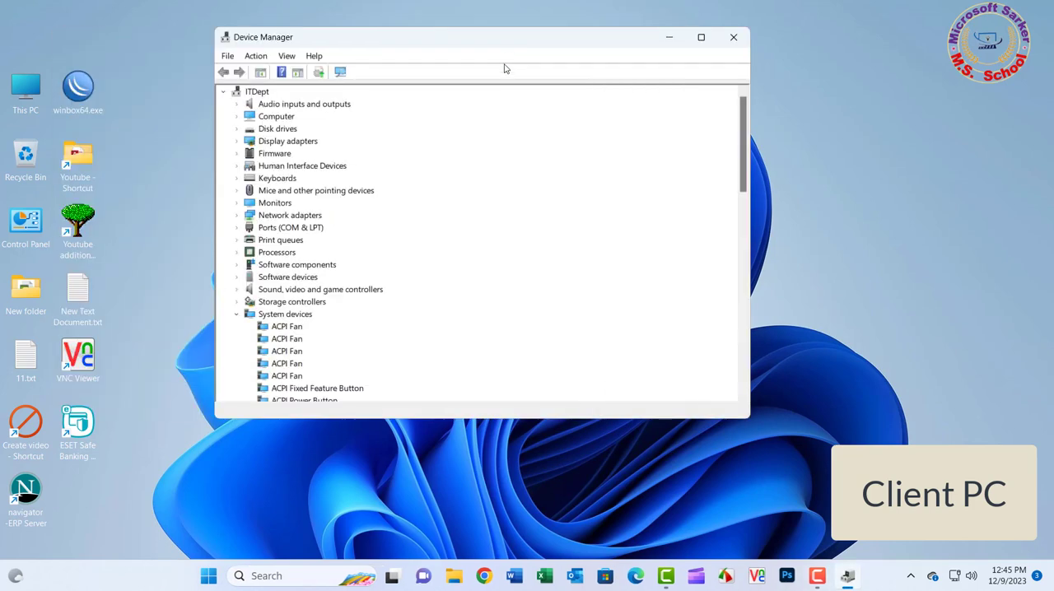
left_click(237, 240)
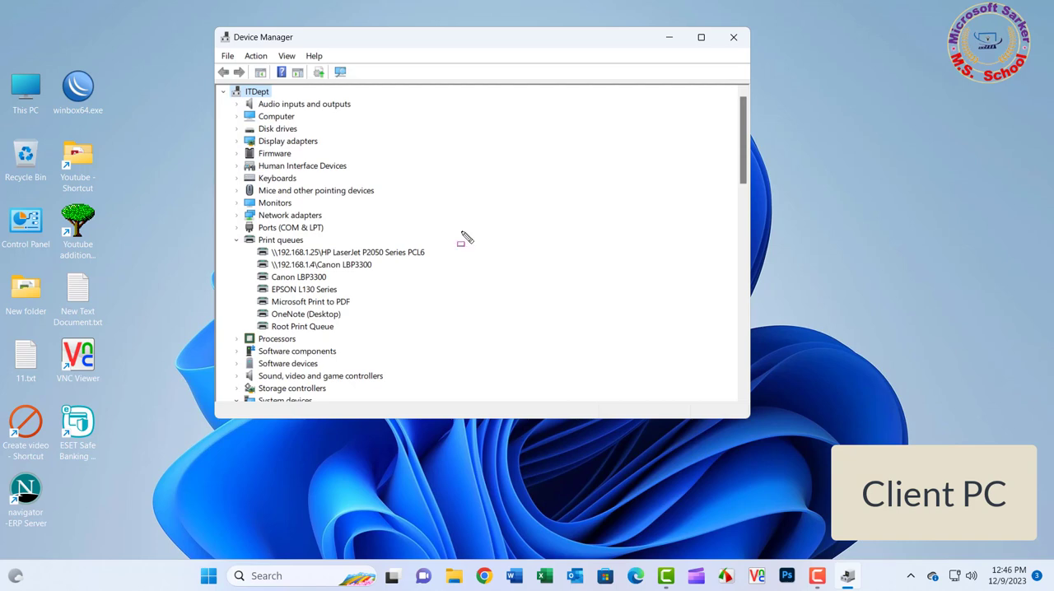
left_click_drag(248, 258, 376, 272)
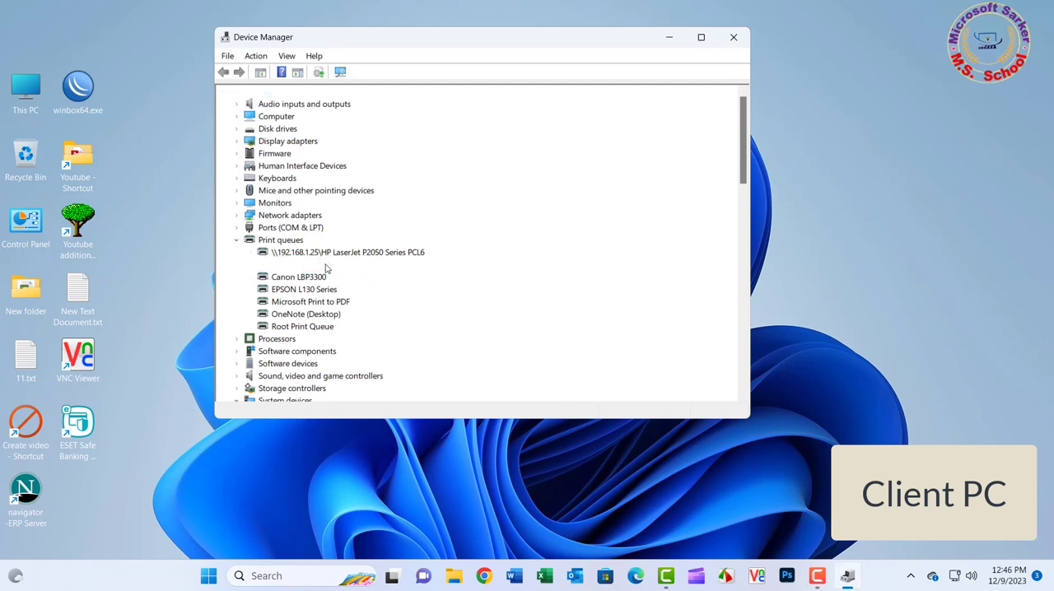
Step: Update the Canon LBP3300 queue's driver automatically; Windows reports the best drivers already installed
right_click(326, 265)
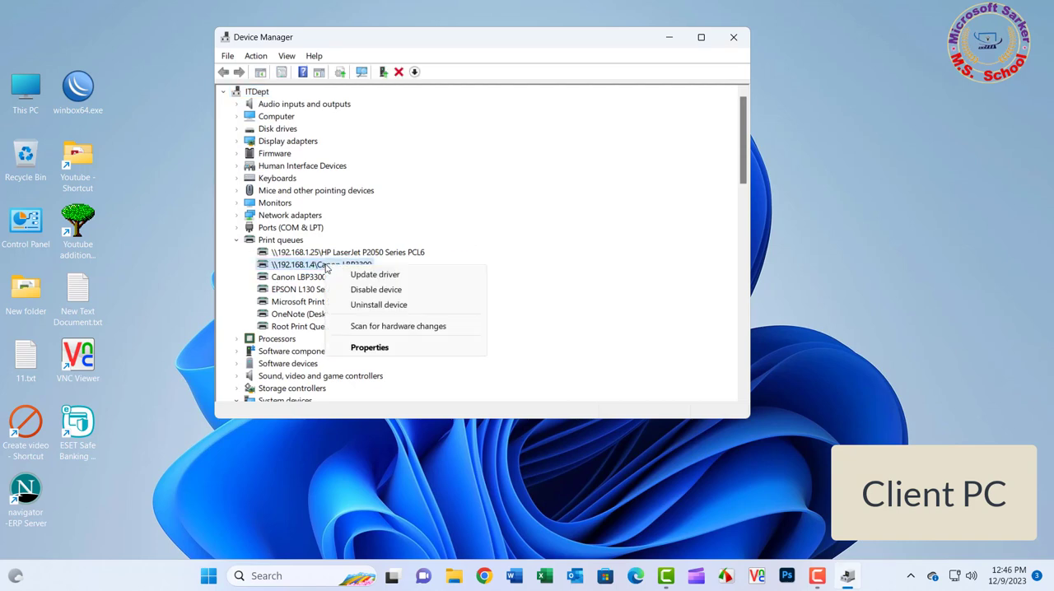
left_click(377, 279)
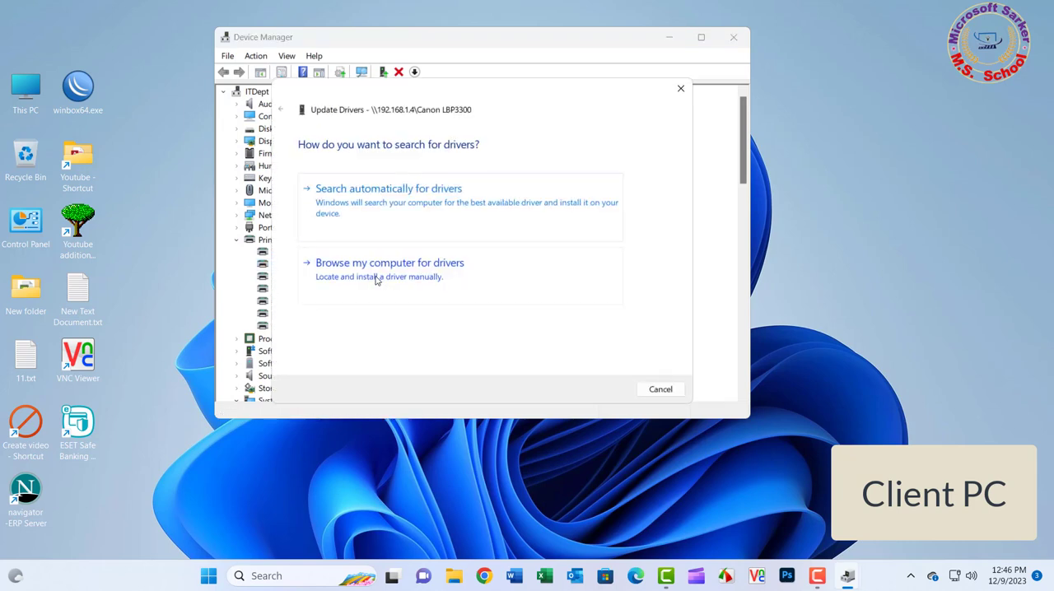
left_click_drag(305, 171, 628, 244)
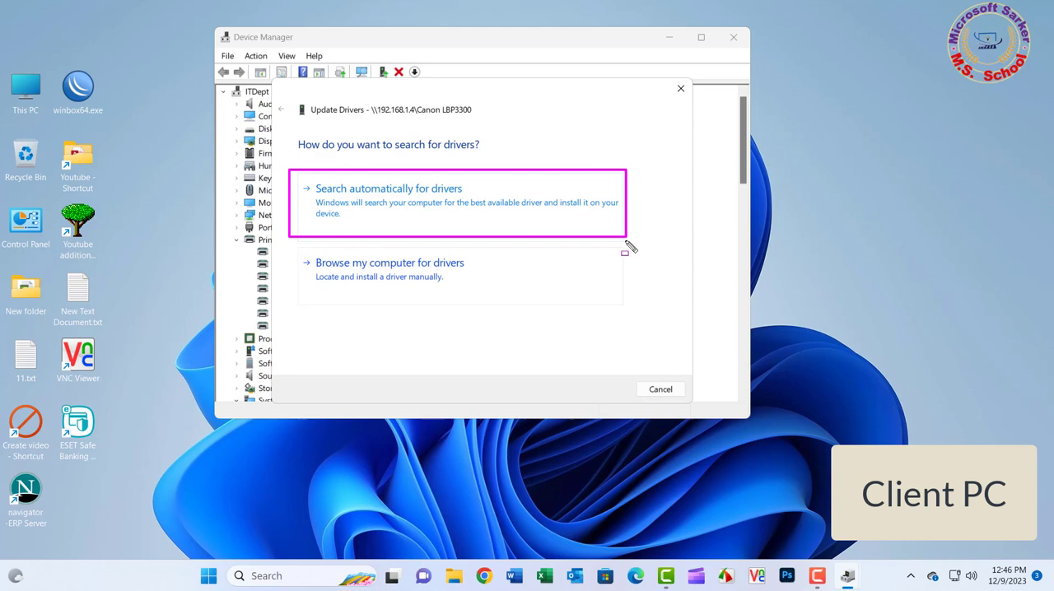
left_click(459, 206)
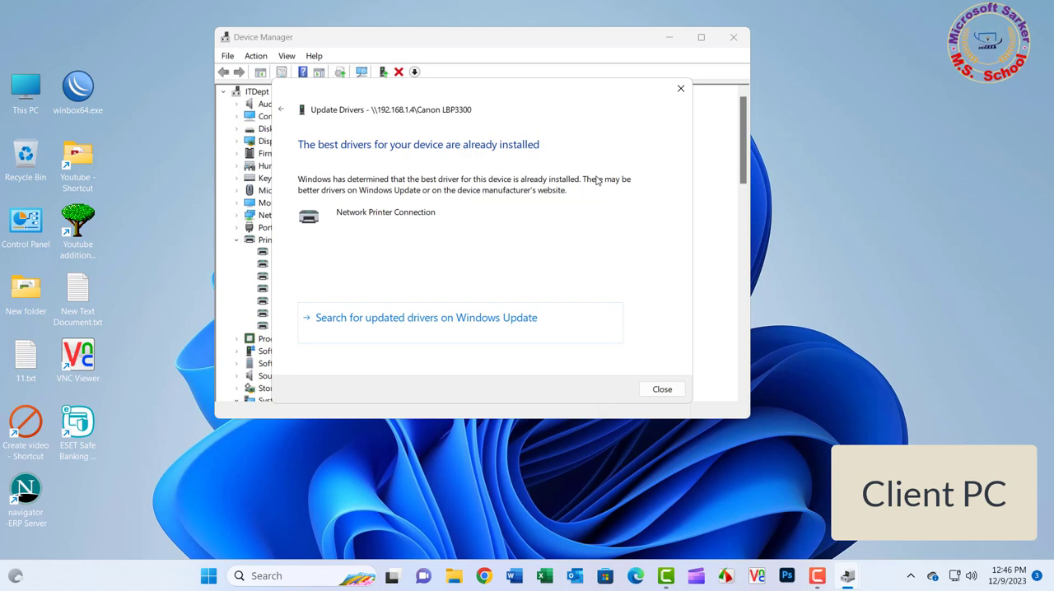
left_click(669, 389)
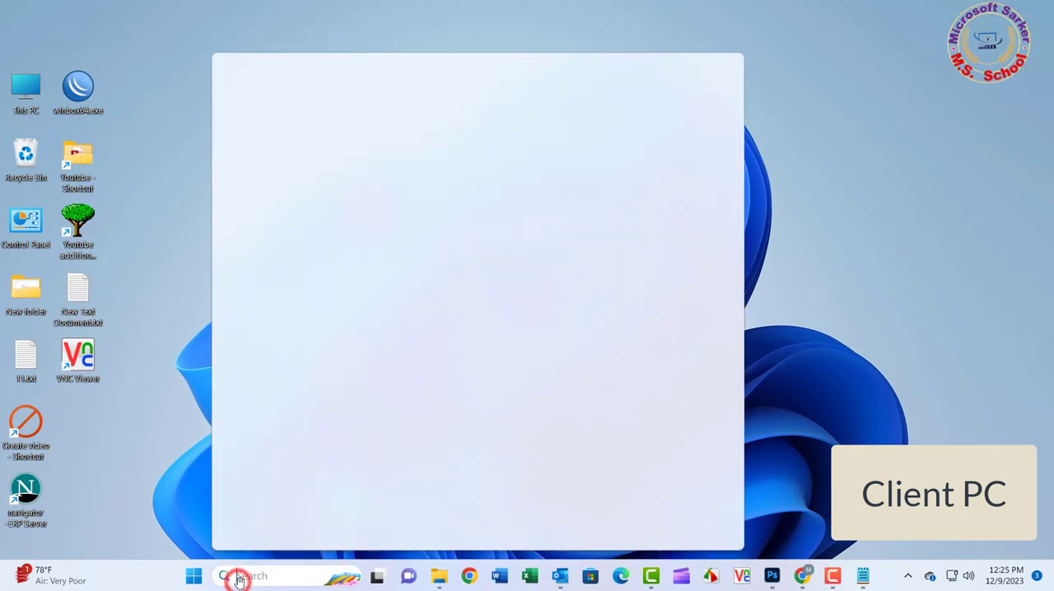
type("cont")
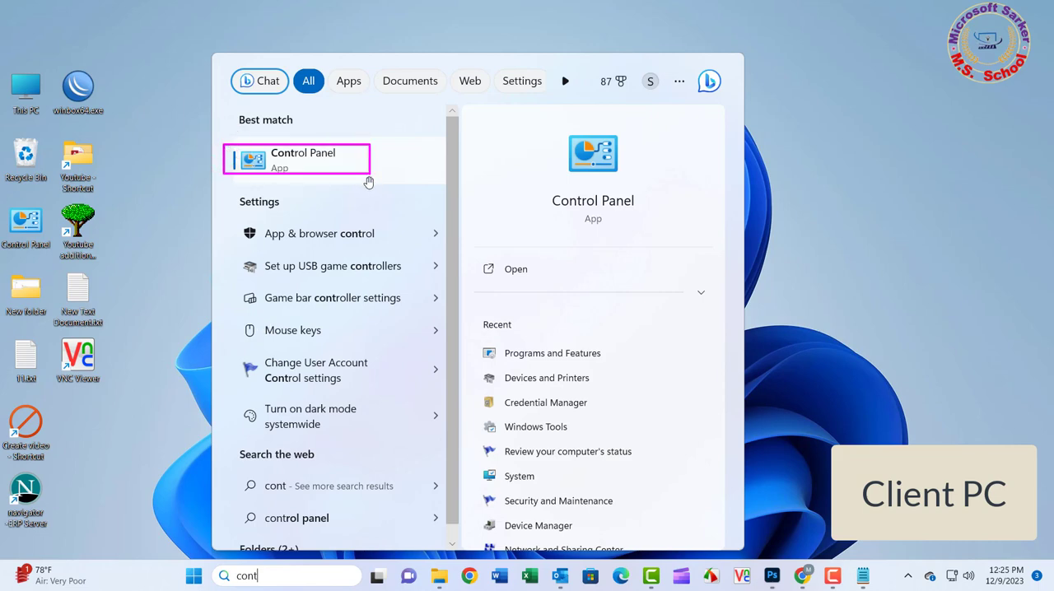
Step: Launch Control Panel, set View by to Large icons and go to Devices and Printers
left_click(301, 148)
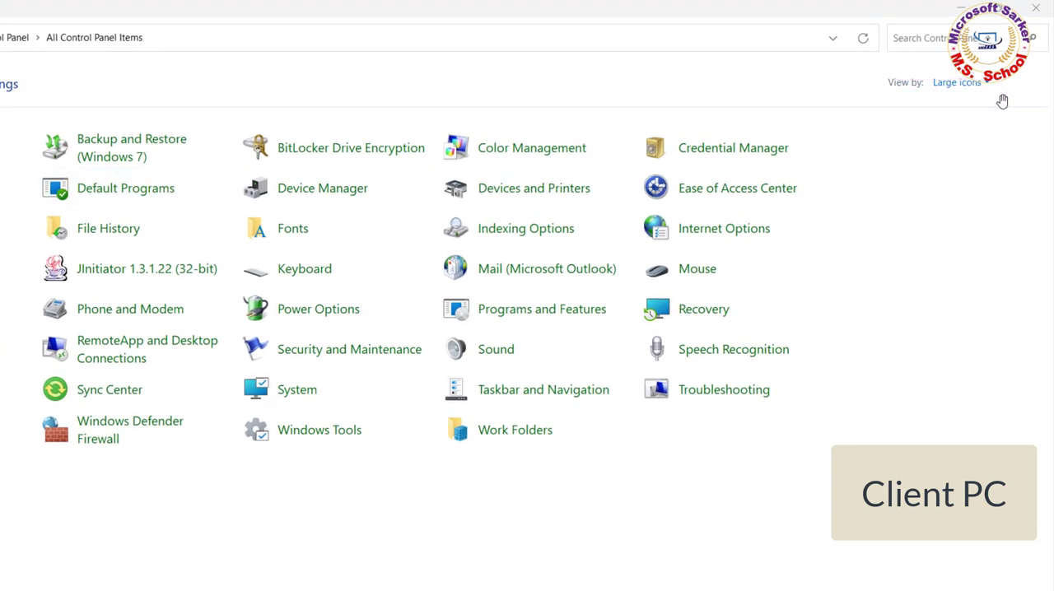
left_click(964, 82)
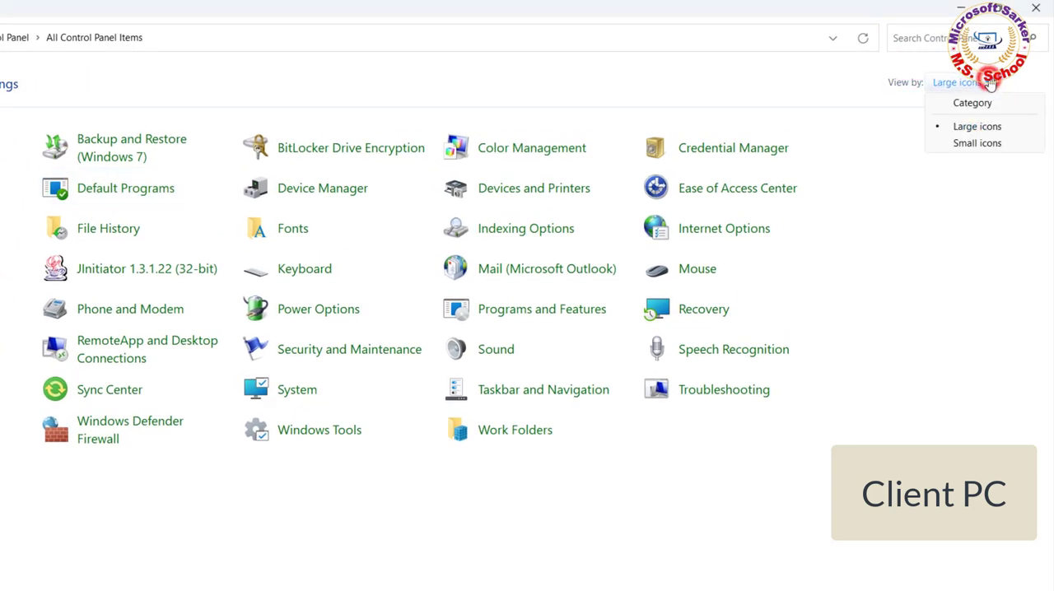
left_click(977, 143)
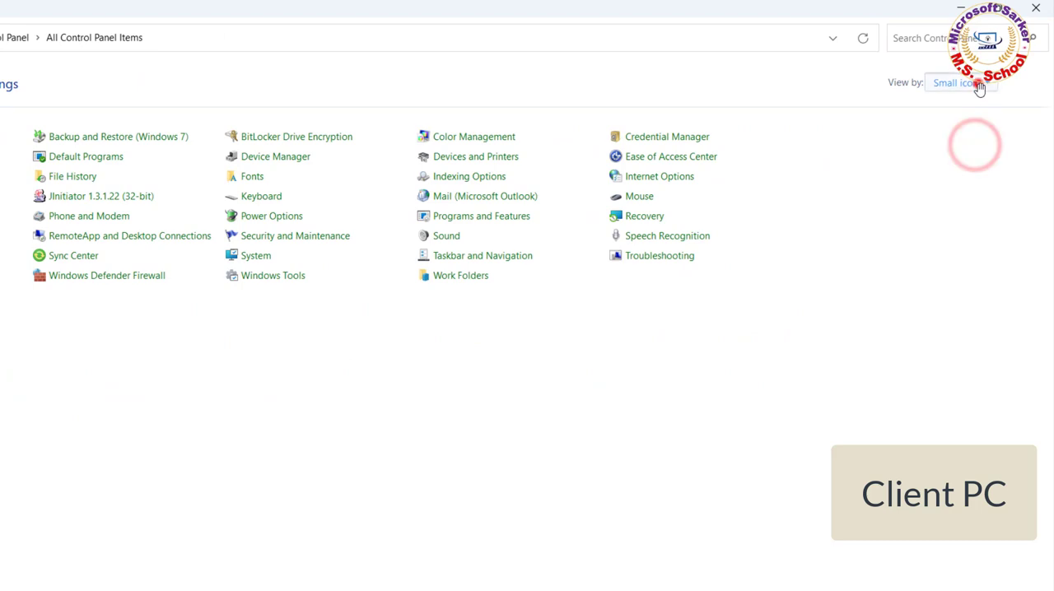
left_click(971, 83)
left_click(977, 126)
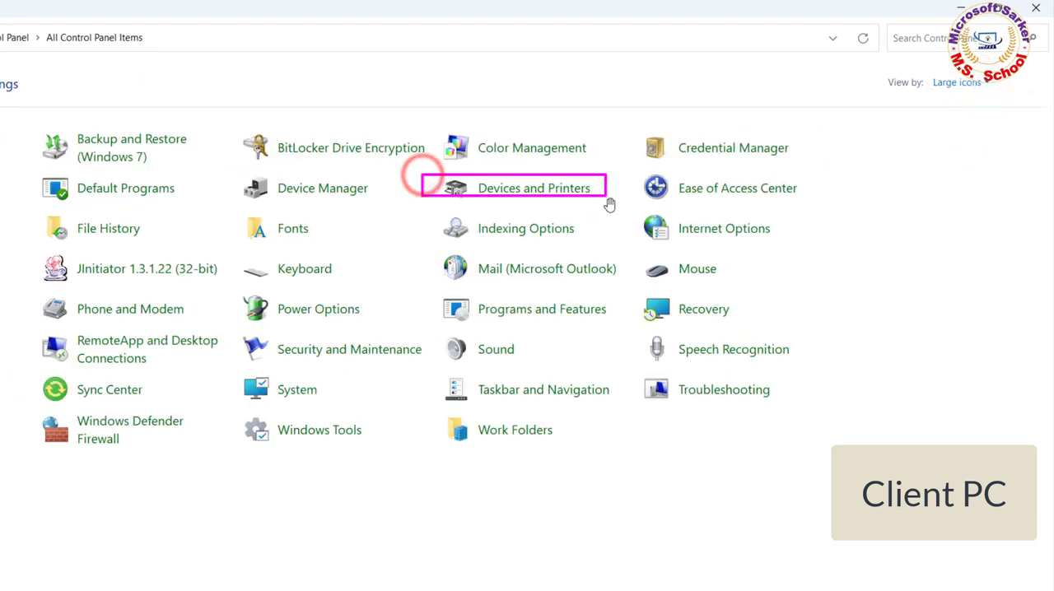
left_click(560, 189)
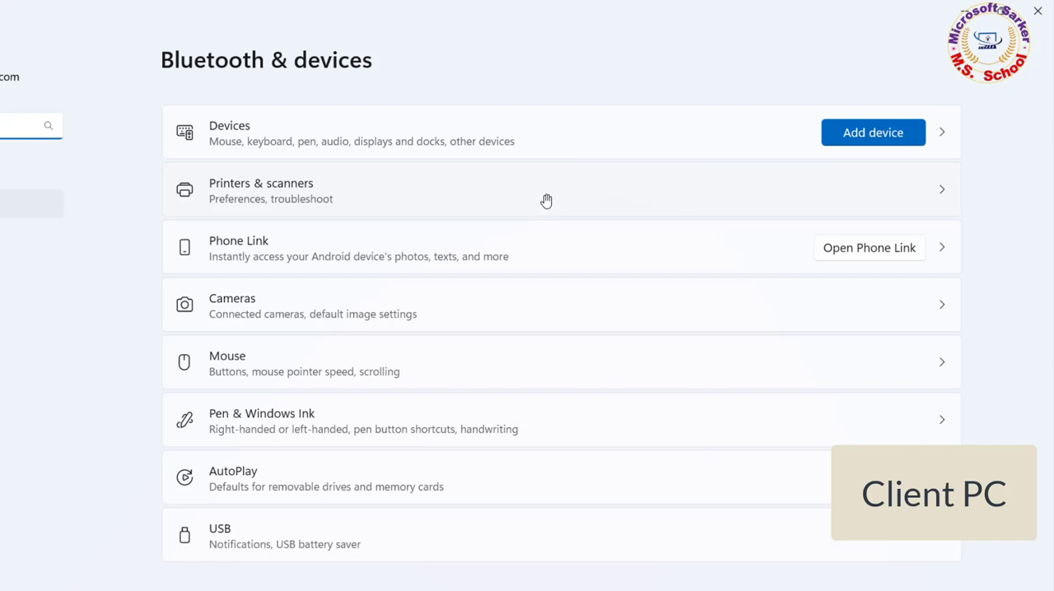
Step: Go to Printers & scanners and select Canon LBP3300 on 192.168.1.4
left_click(388, 216)
left_click(288, 190)
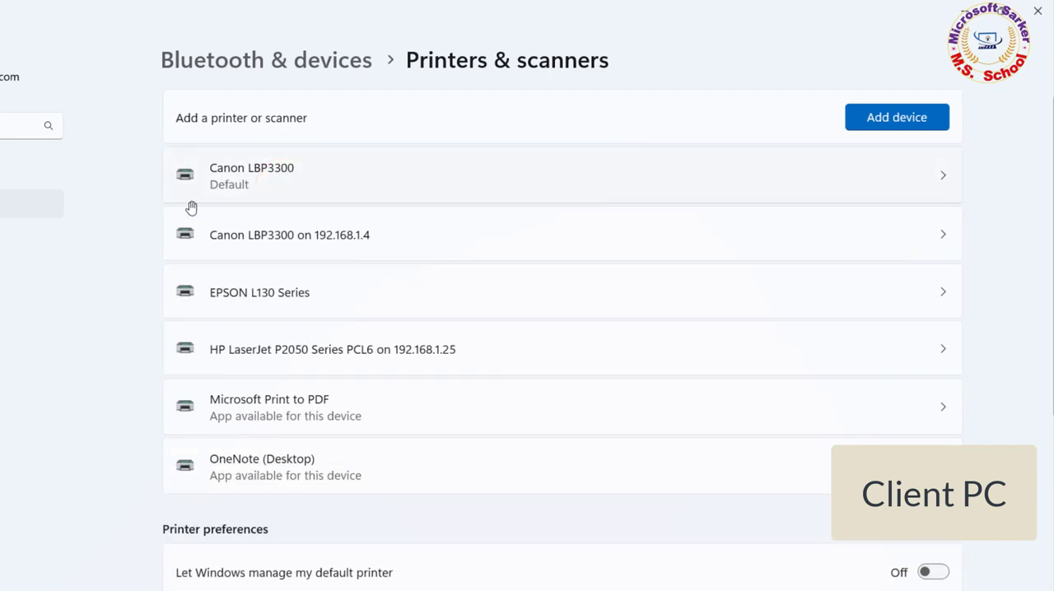
left_click_drag(164, 208, 455, 253)
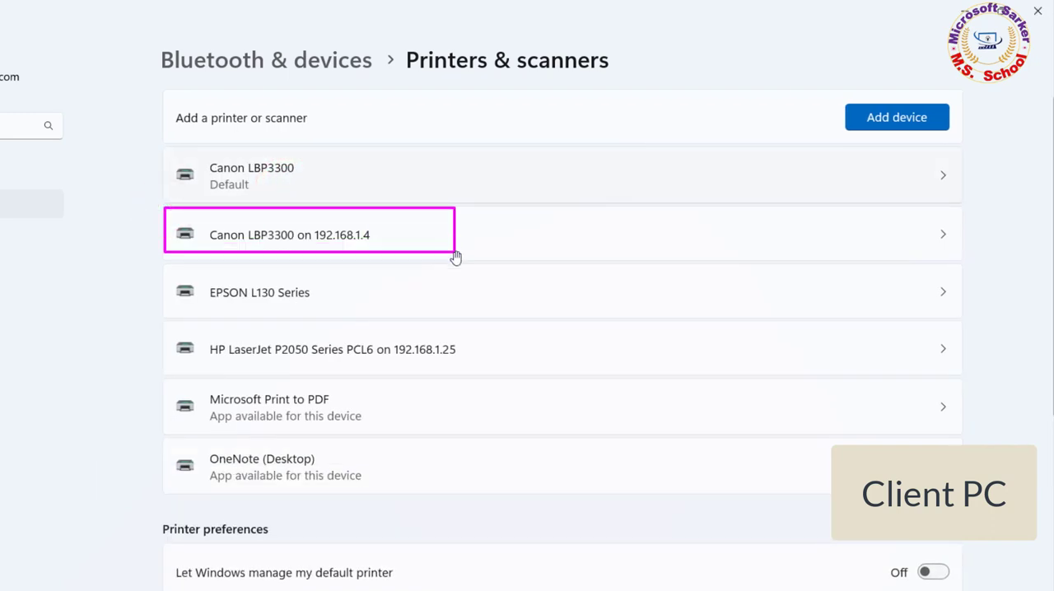
key("Escape")
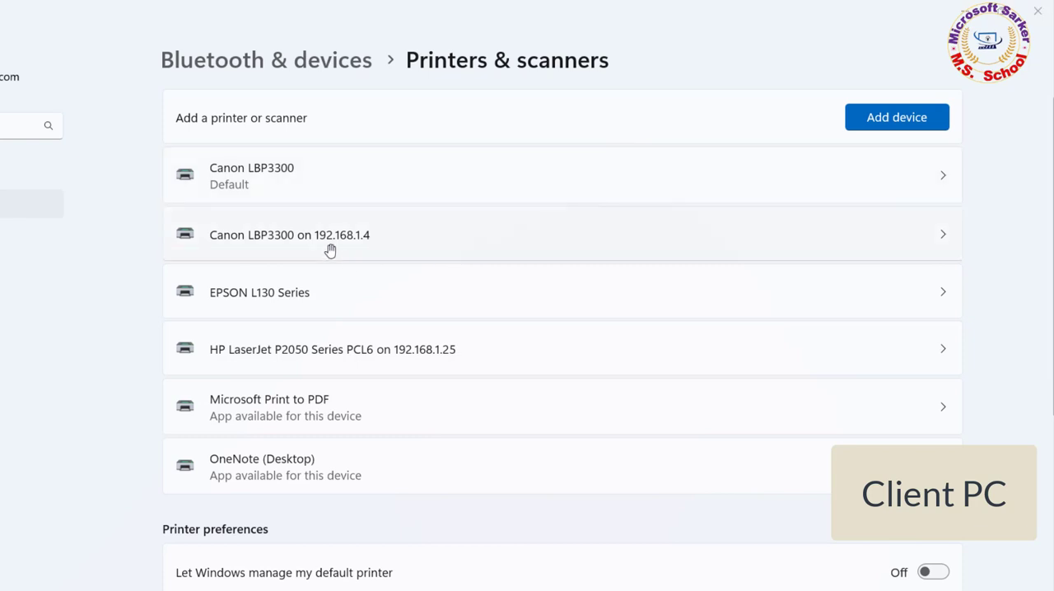
left_click(329, 245)
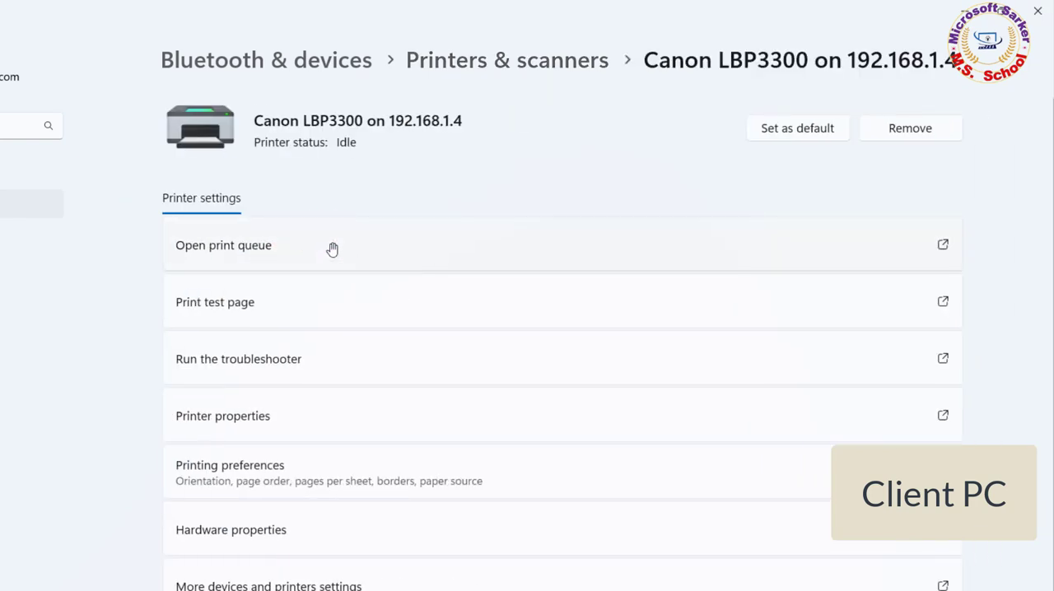
left_click_drag(865, 103, 999, 142)
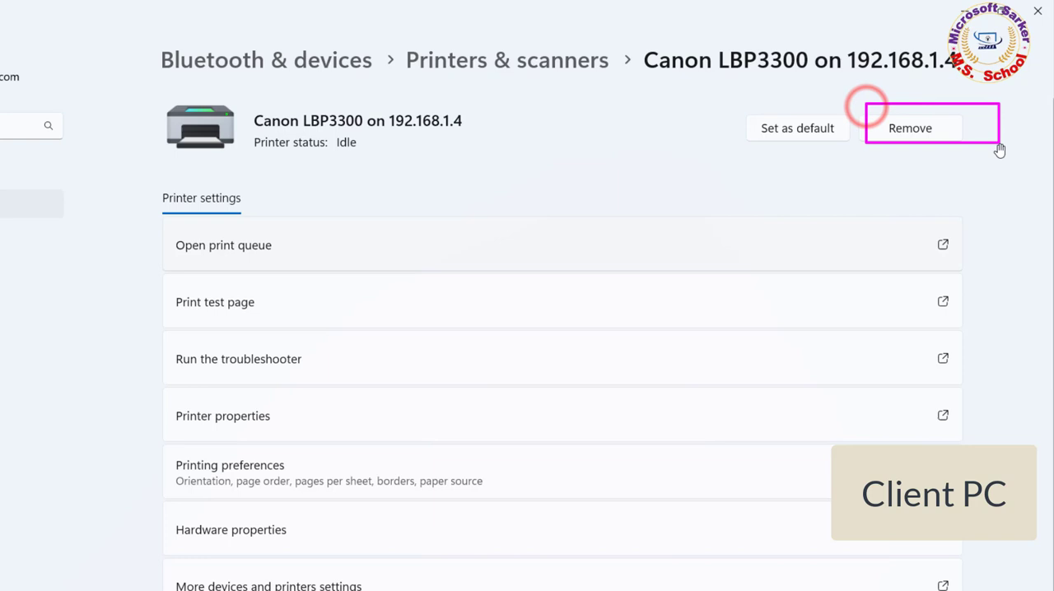
key("Escape")
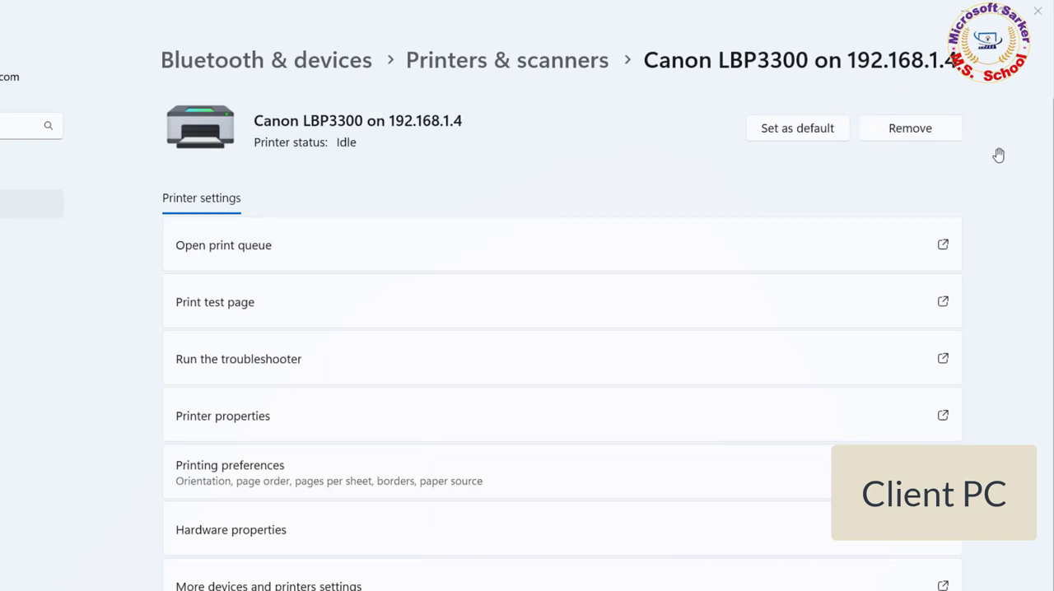
Step: Remove the Canon LBP3300 on 192.168.1.4 printer, then close Settings and File Explorer
left_click(939, 131)
left_click(880, 80)
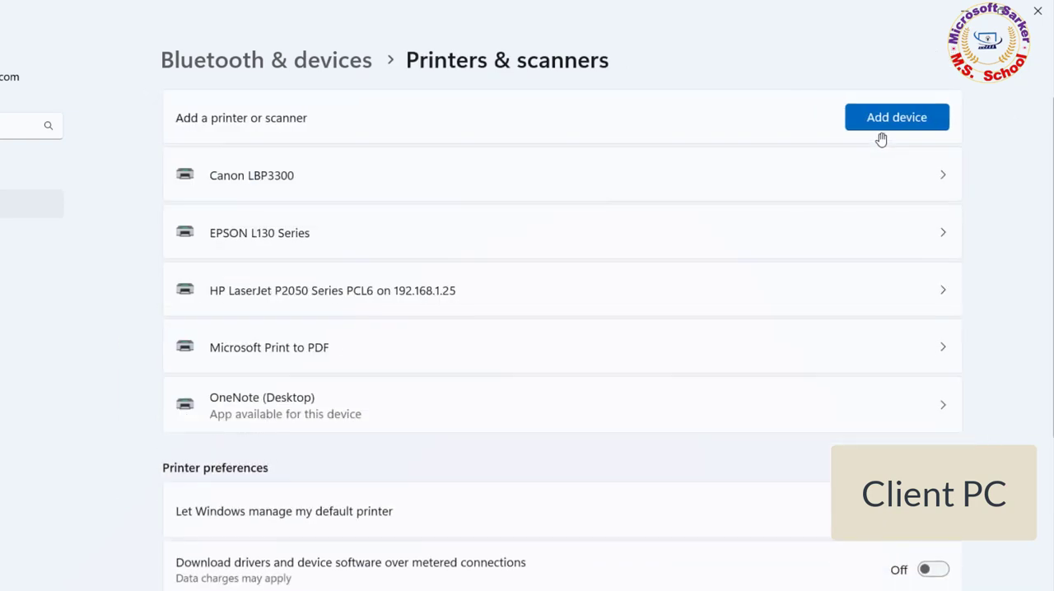
left_click(1040, 10)
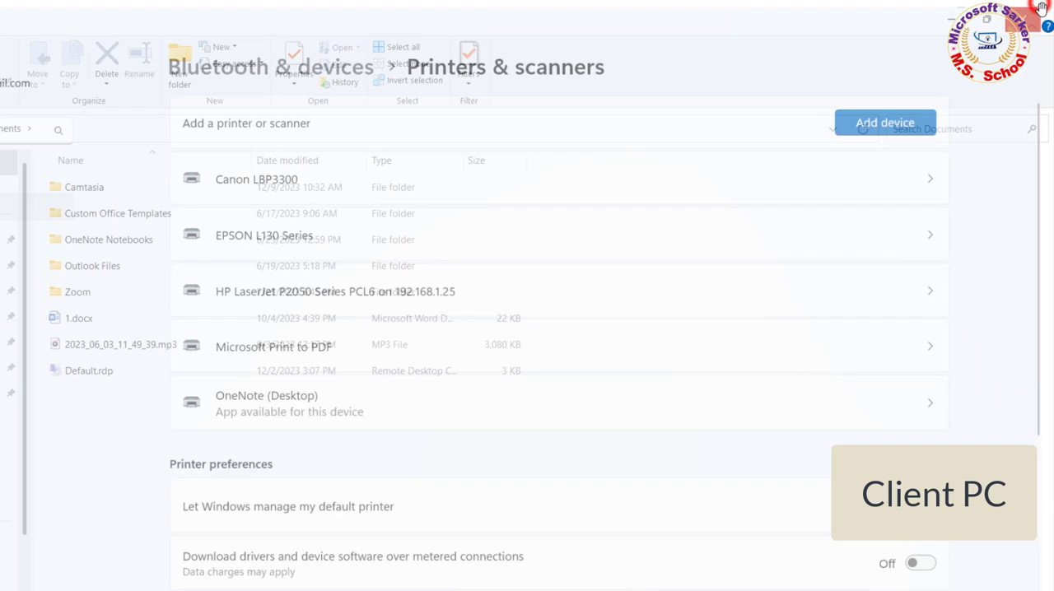
left_click(1039, 10)
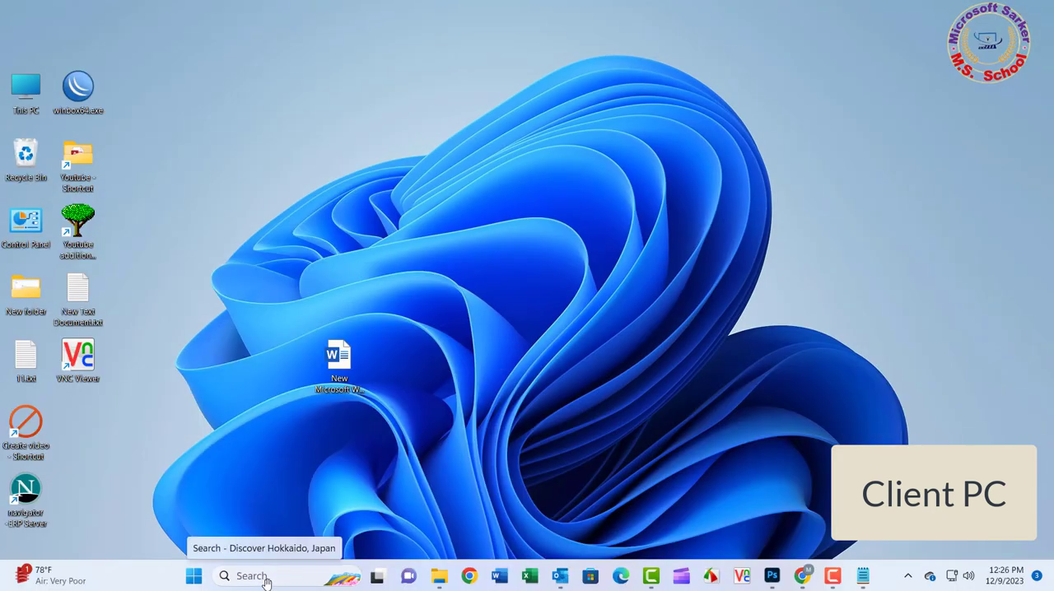
Step: Bring up Print Server Properties from the Run prompt and show the installed Drivers list
left_click(266, 577)
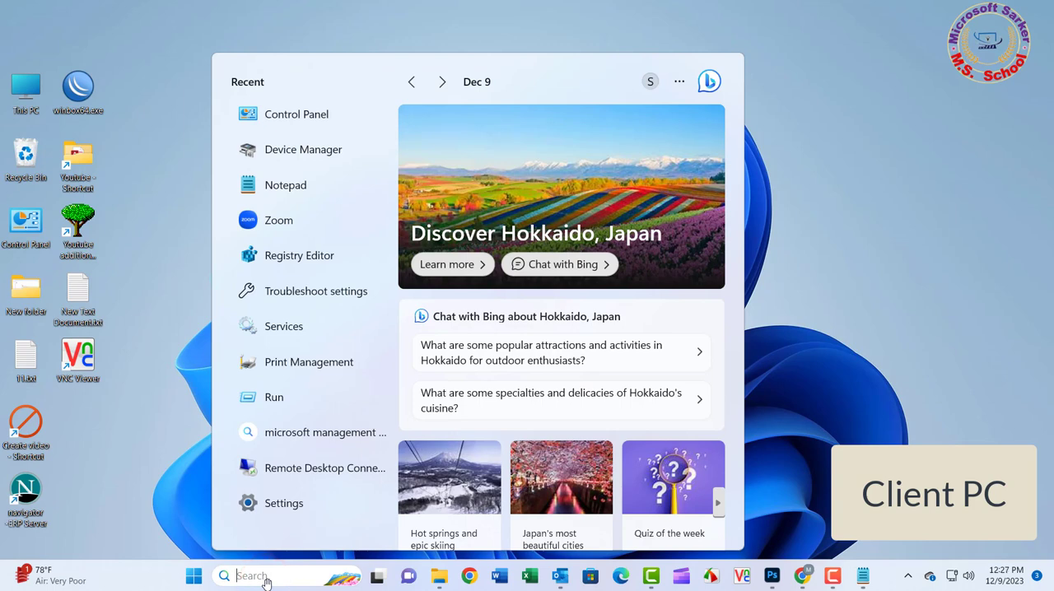
key("super+r")
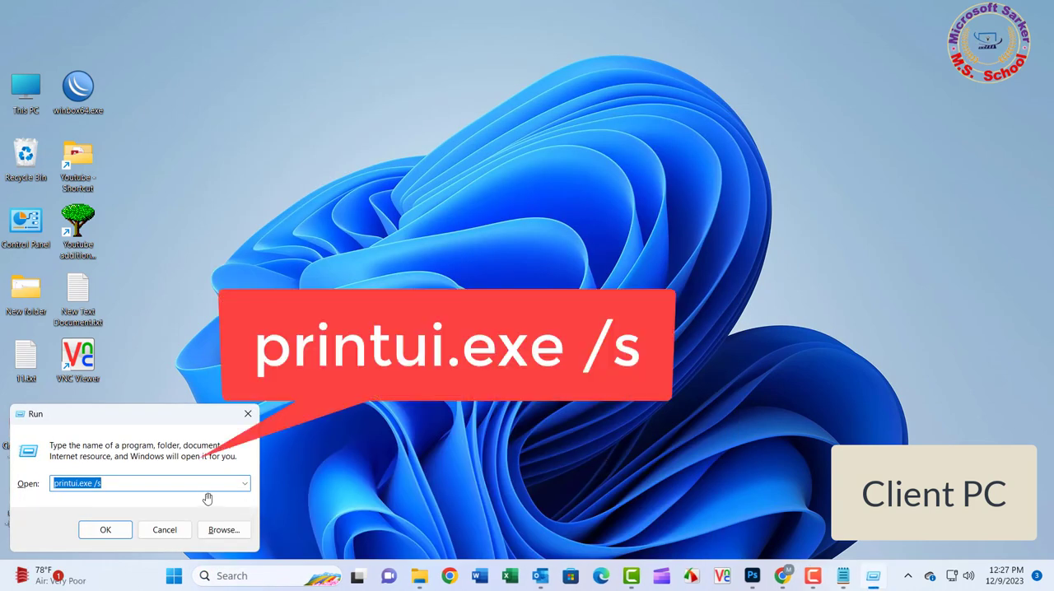
left_click(203, 487)
left_click(113, 532)
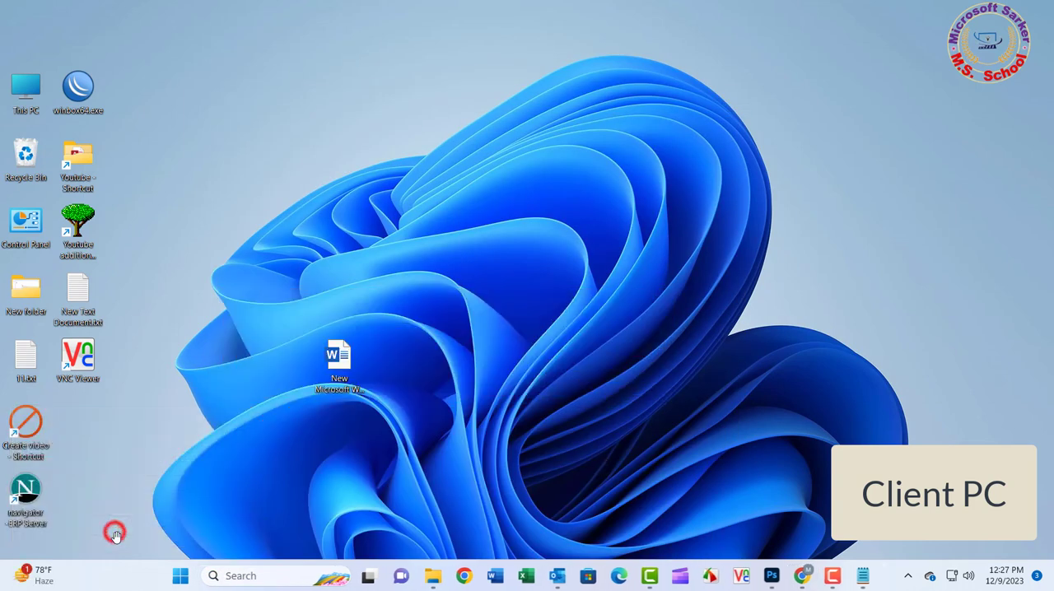
left_click_drag(302, 189, 591, 103)
left_click(455, 76)
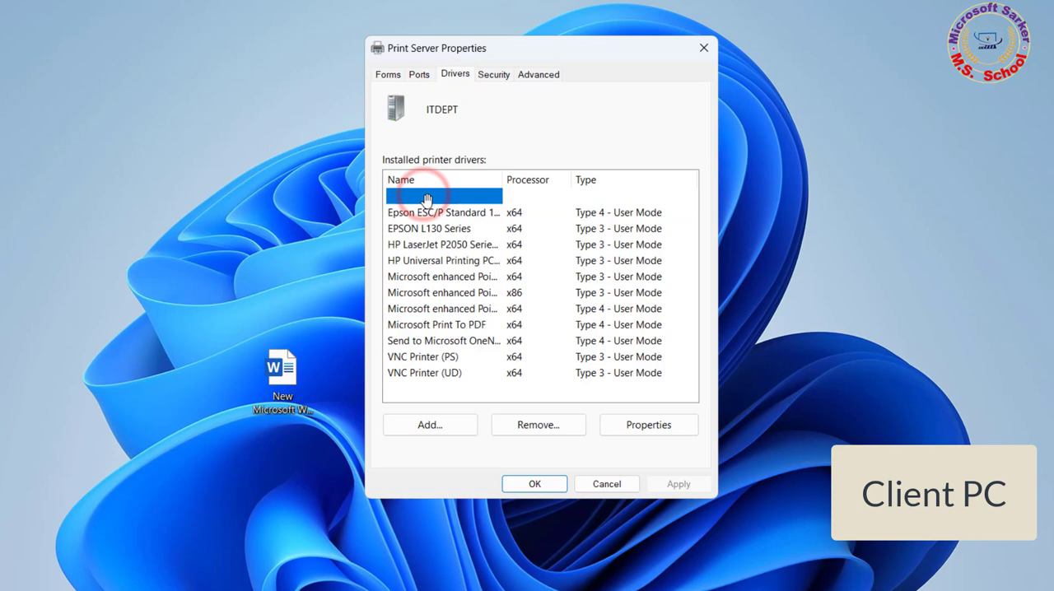
Step: Attempt to remove the Canon LBP3300 driver and its package, which Windows refuses as still in use
left_click(543, 427)
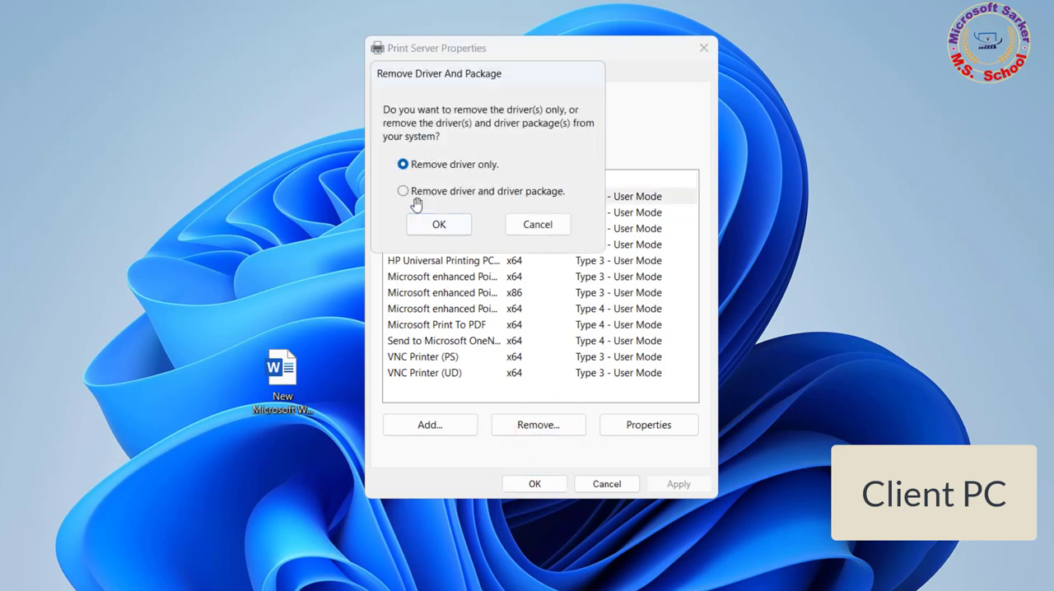
left_click(404, 191)
left_click(436, 225)
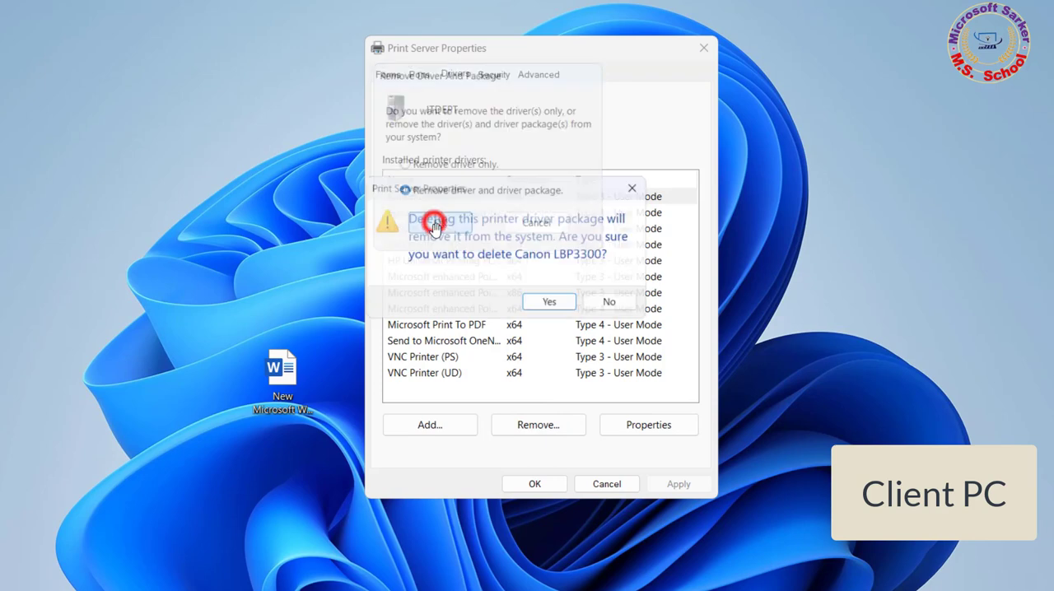
left_click(537, 306)
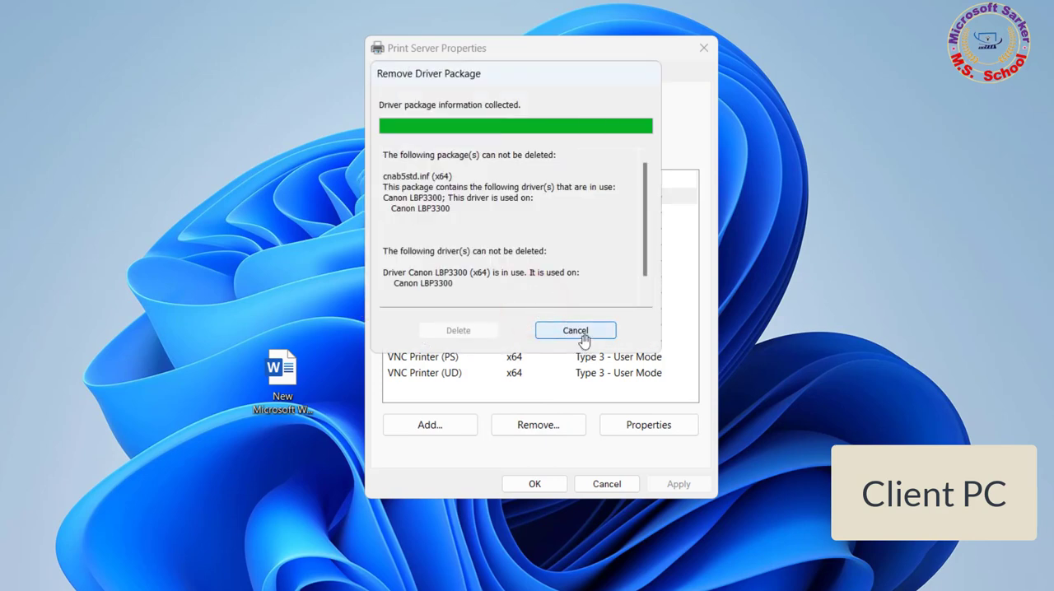
left_click(583, 333)
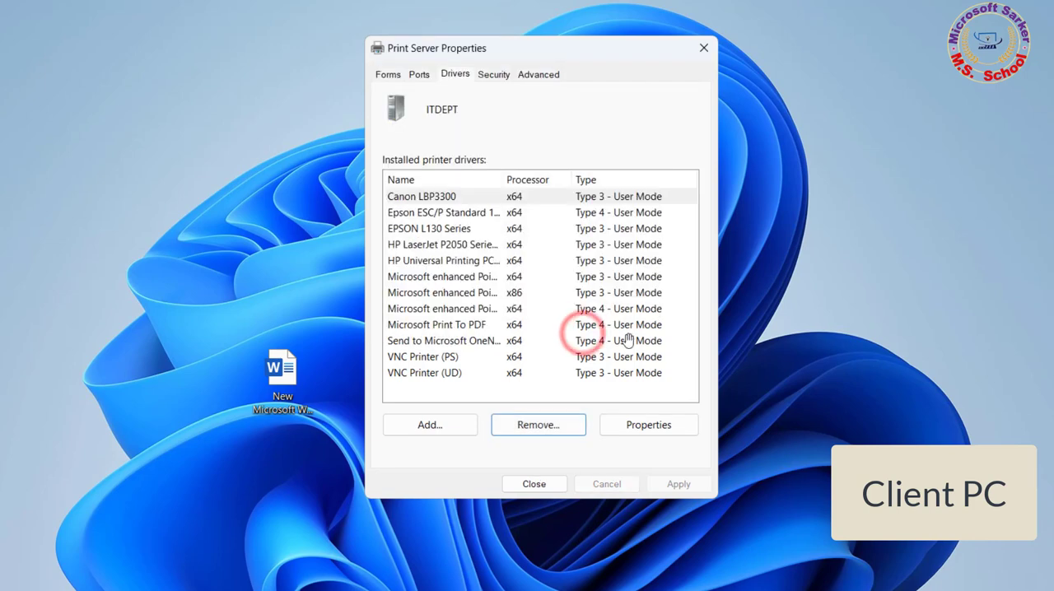
Step: Review the Canon LBP3300 driver's Driver File details and close Print Server Properties
left_click(664, 426)
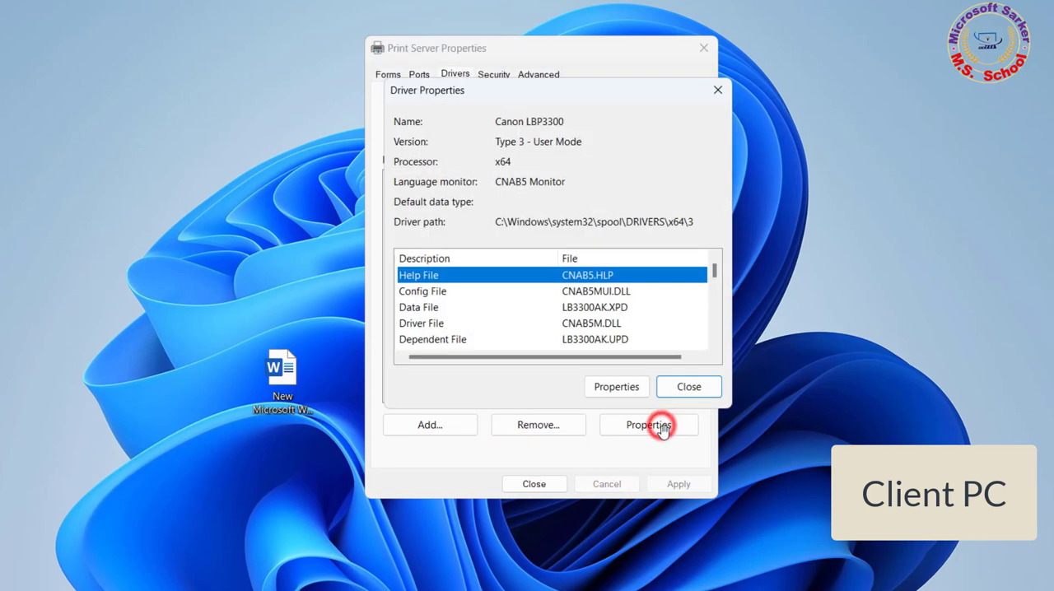
left_click(437, 310)
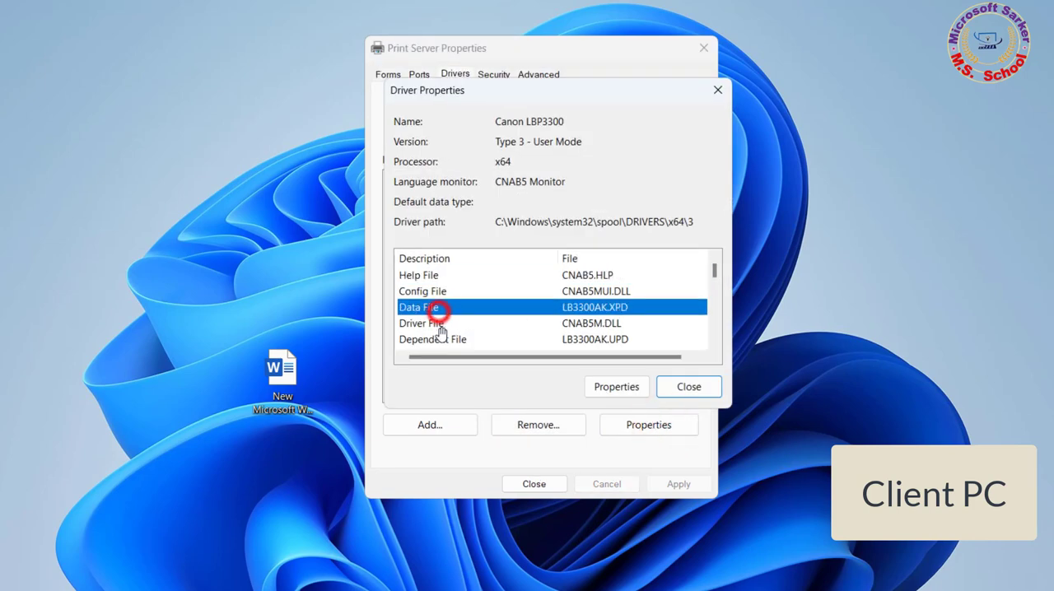
left_click(680, 393)
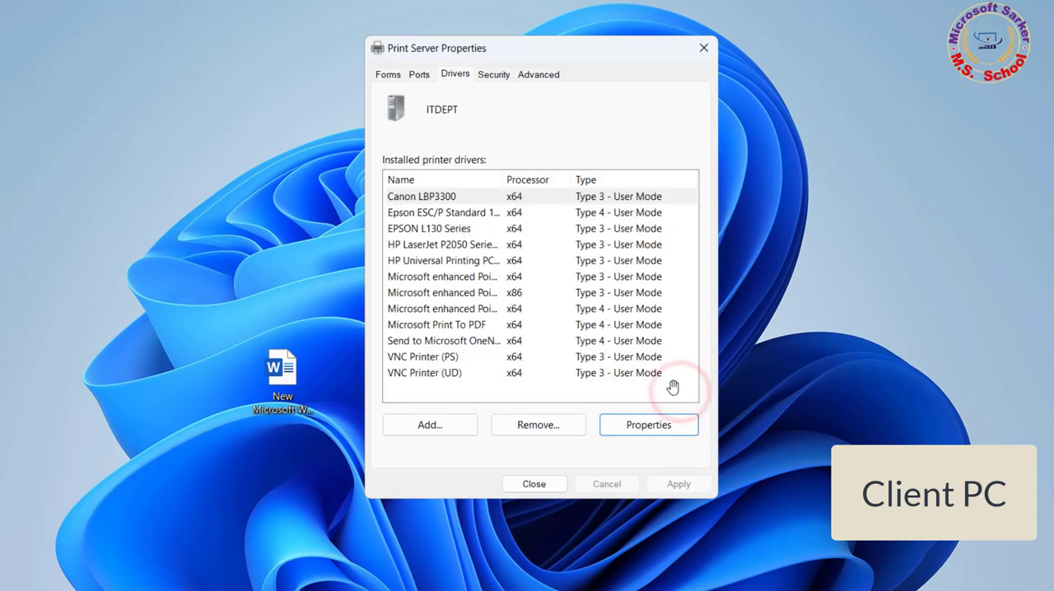
left_click(540, 486)
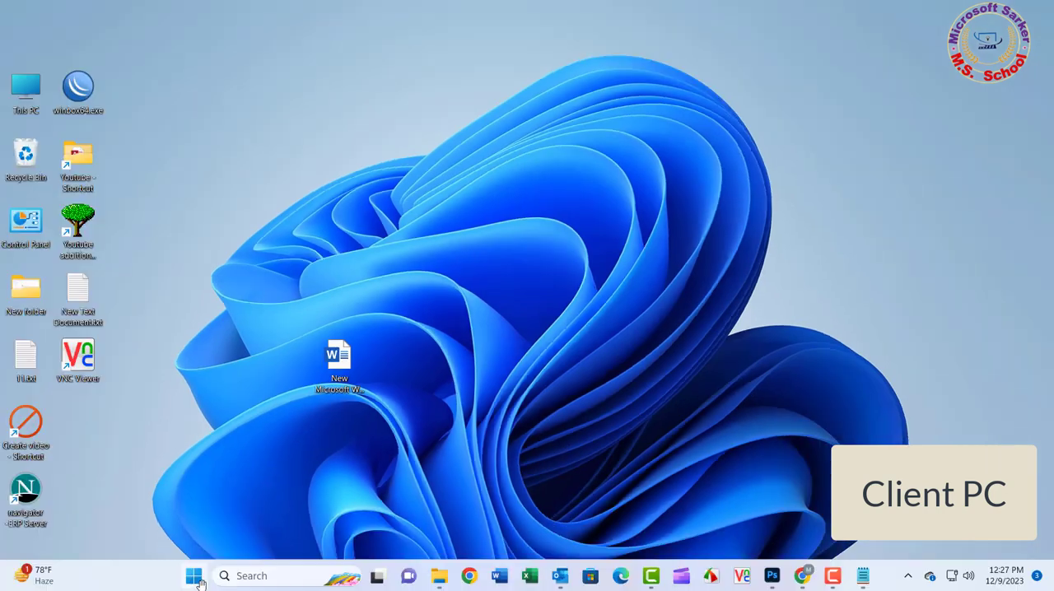
left_click(193, 576)
left_click(700, 528)
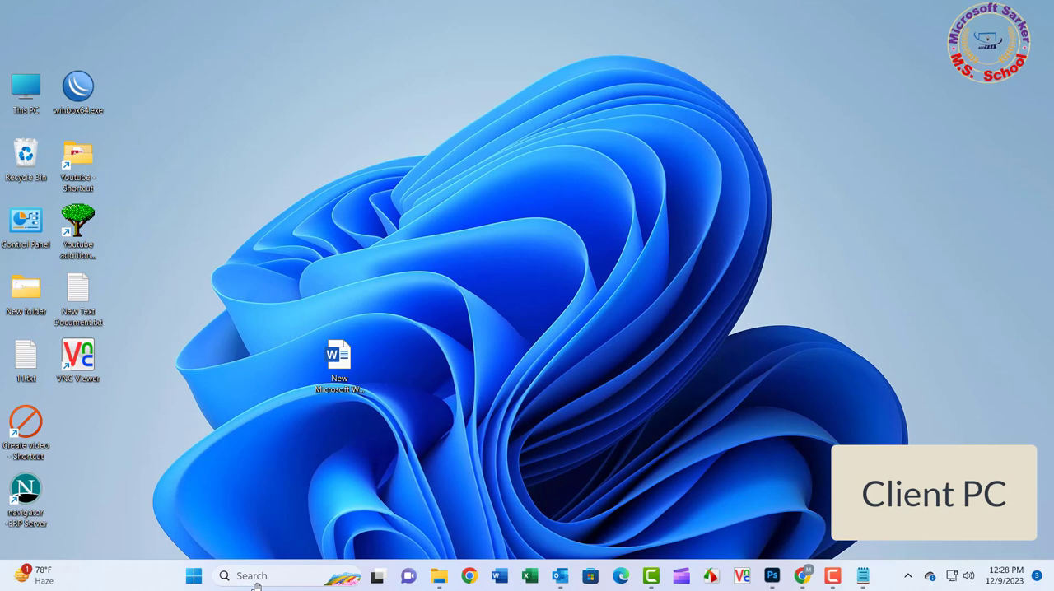
left_click(259, 576)
type("services")
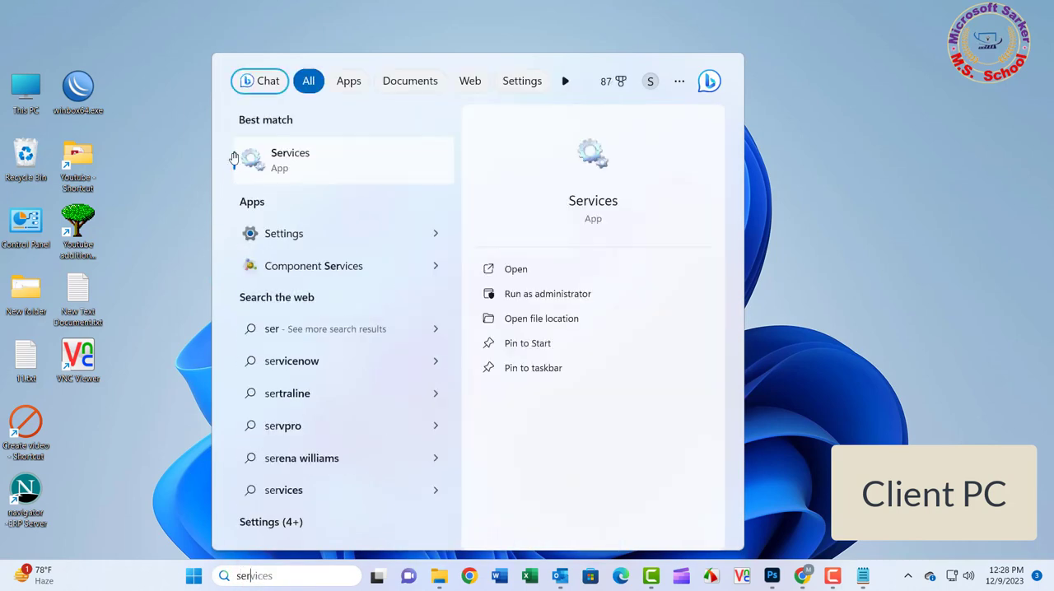
Step: Launch the Services console and focus its list to reach Print Spooler
left_click(286, 160)
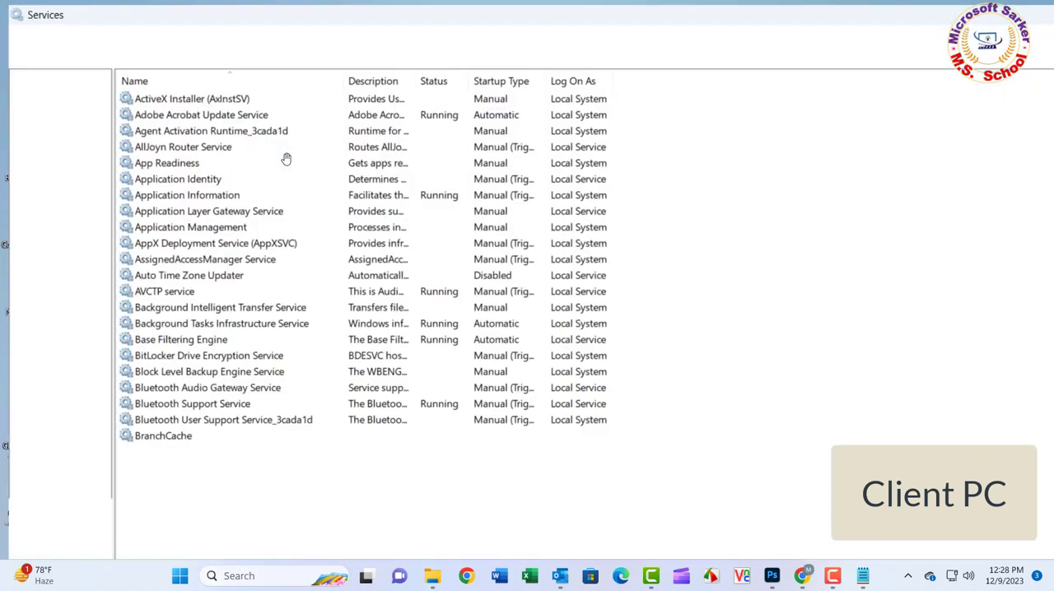
left_click(177, 126)
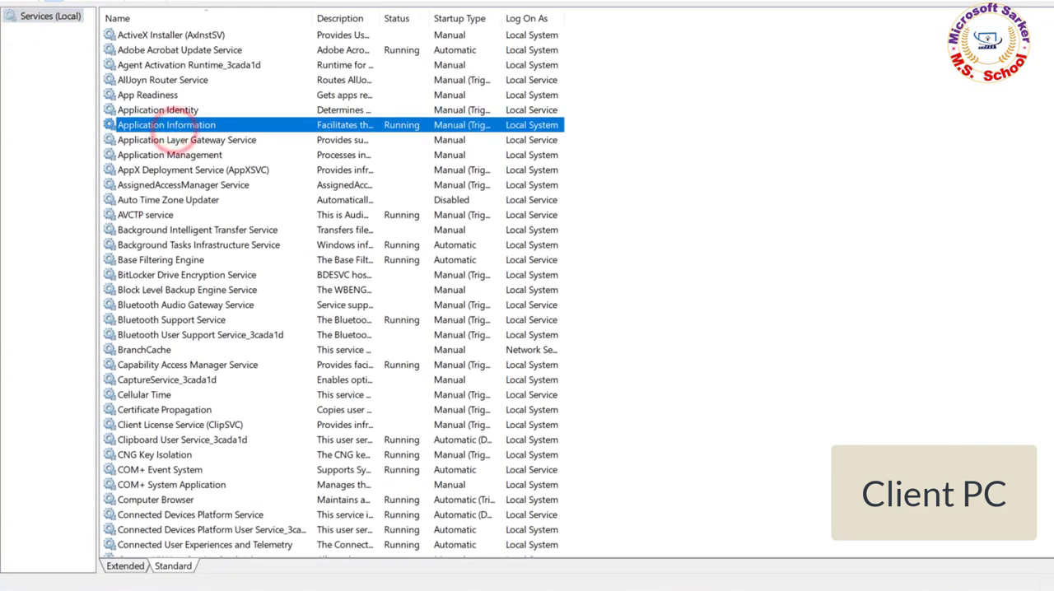
scroll(177, 132, "down", 4)
scroll(177, 132, "down", 6)
scroll(177, 132, "down", 9)
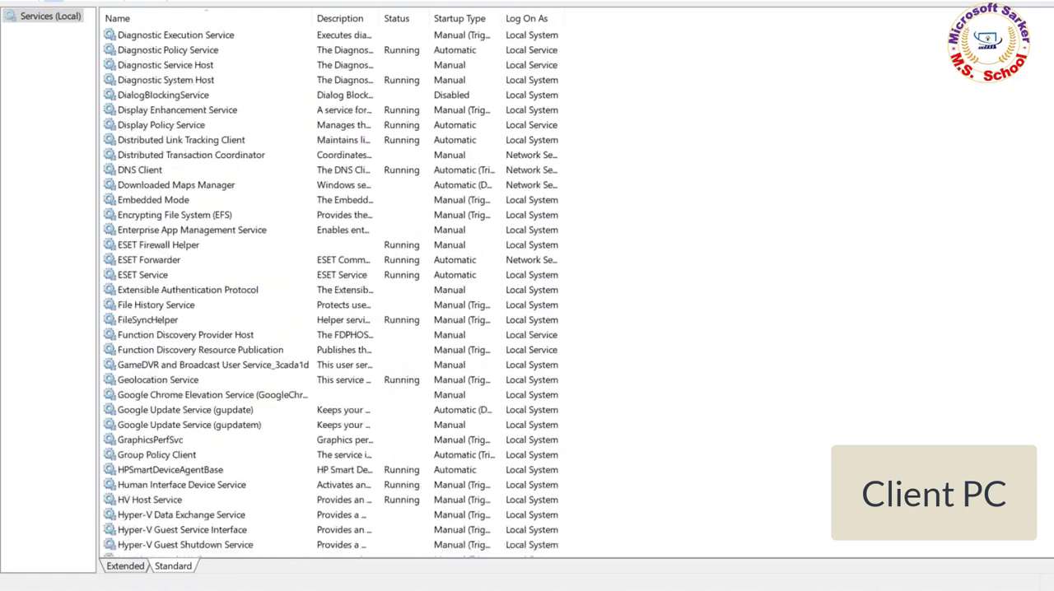
scroll(329, 288, "down", 9)
scroll(329, 288, "down", 12)
scroll(329, 288, "down", 6)
scroll(329, 288, "down", 1)
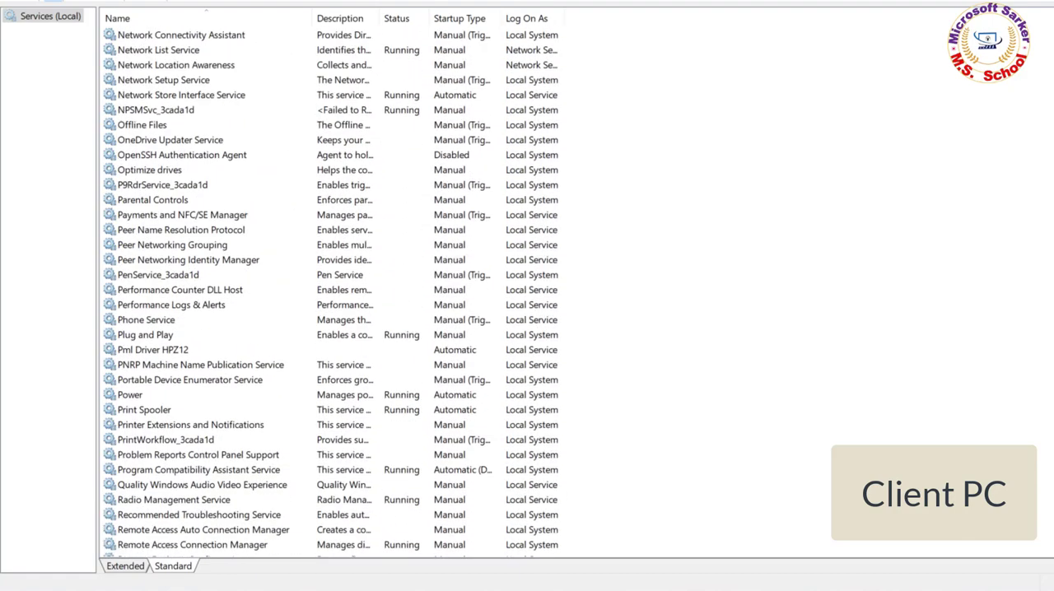
scroll(337, 291, "up", 1)
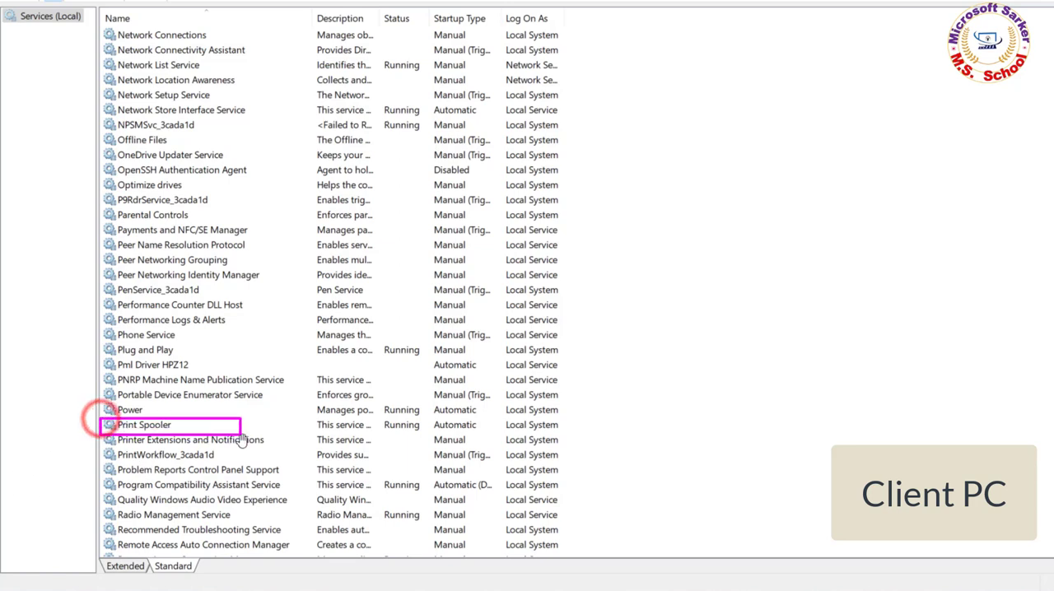
Step: Stop and start the Print Spooler service with startup type Automatic, then apply and confirm
double_click(159, 427)
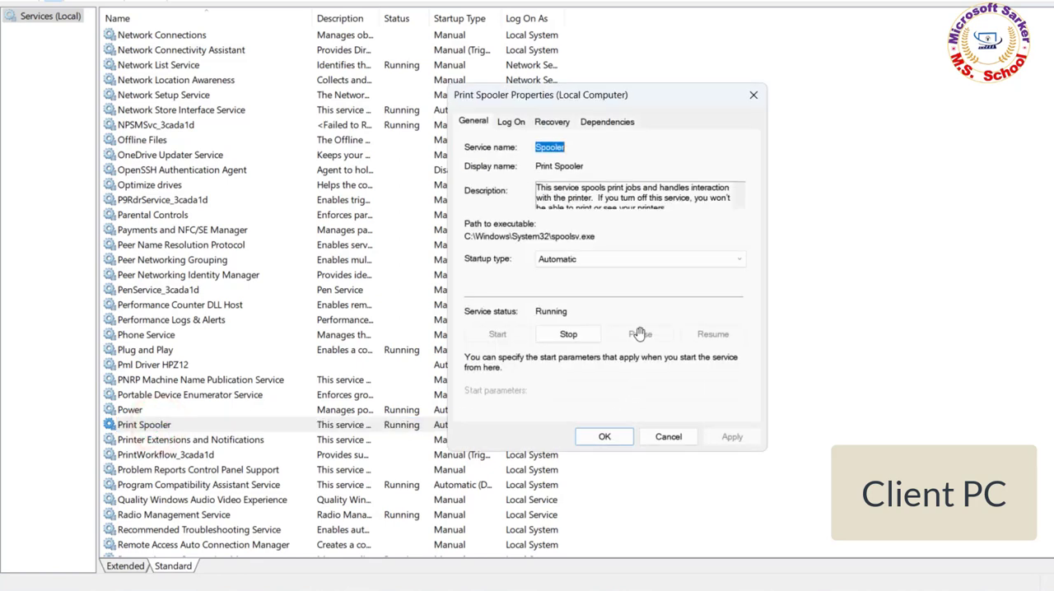
left_click(586, 260)
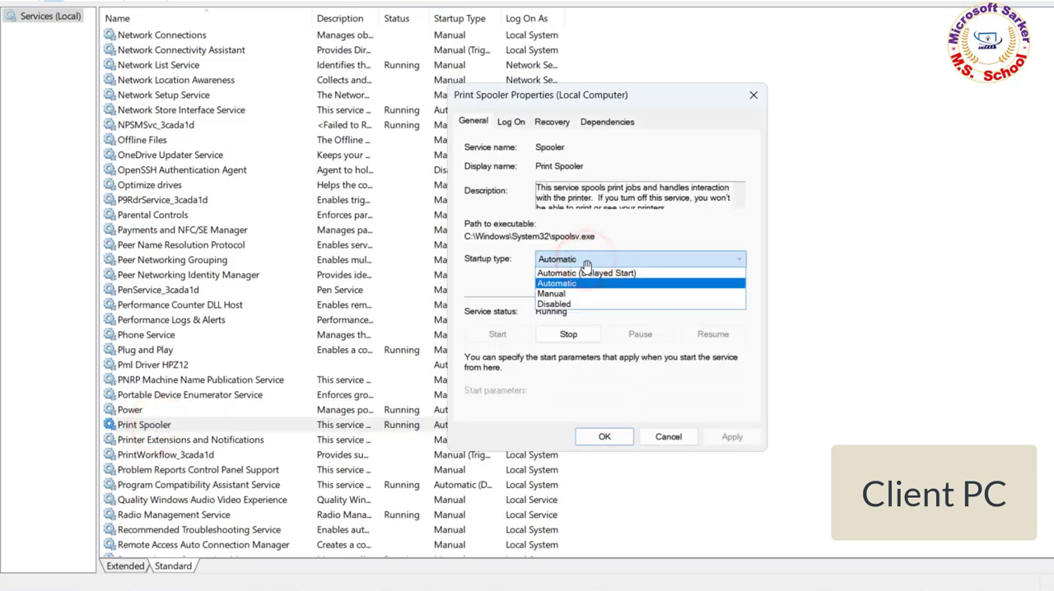
left_click(581, 285)
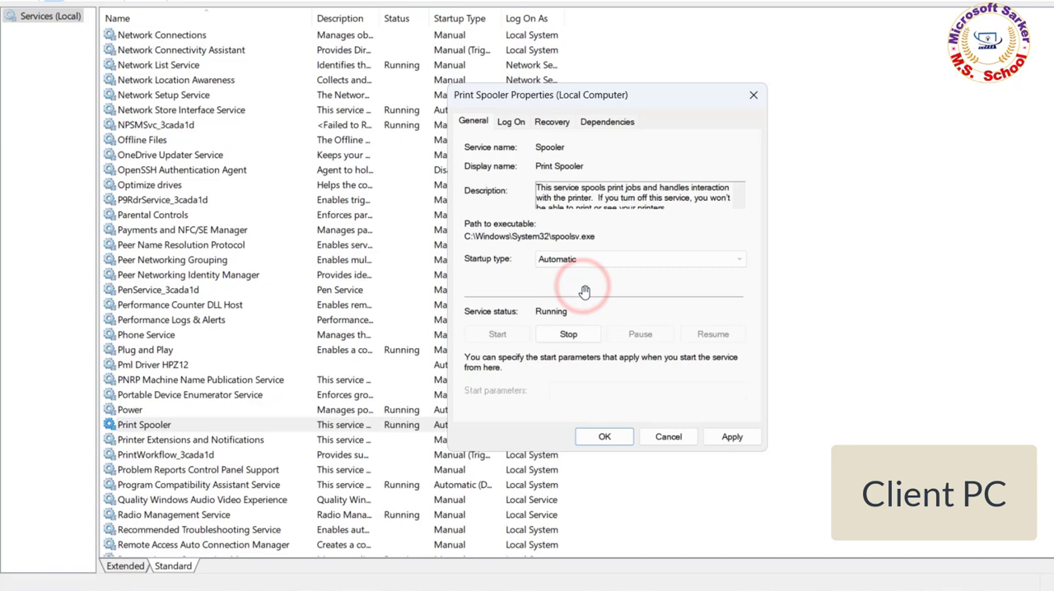
left_click(569, 336)
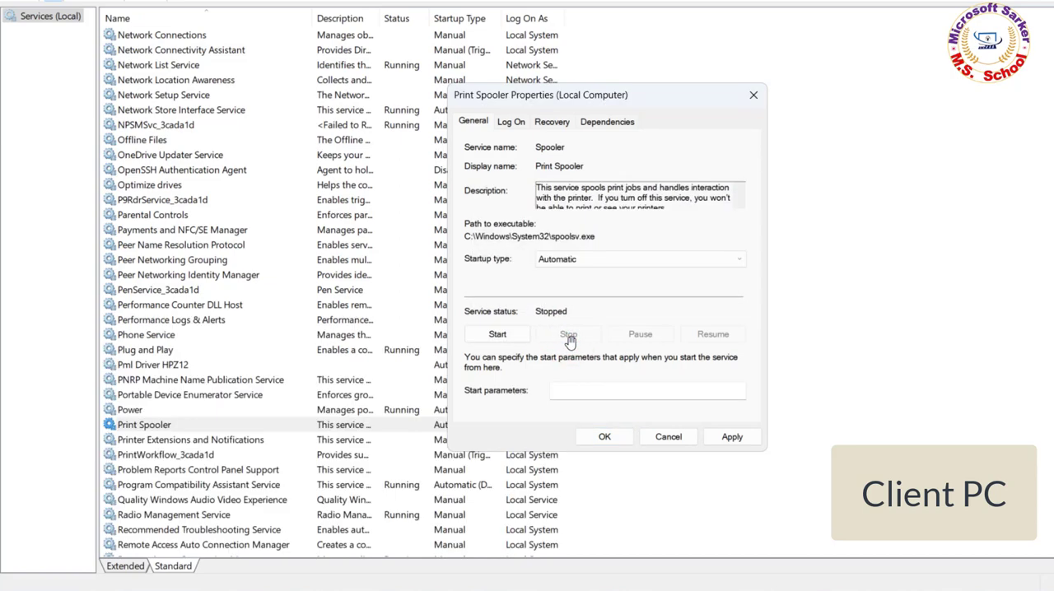
left_click(498, 335)
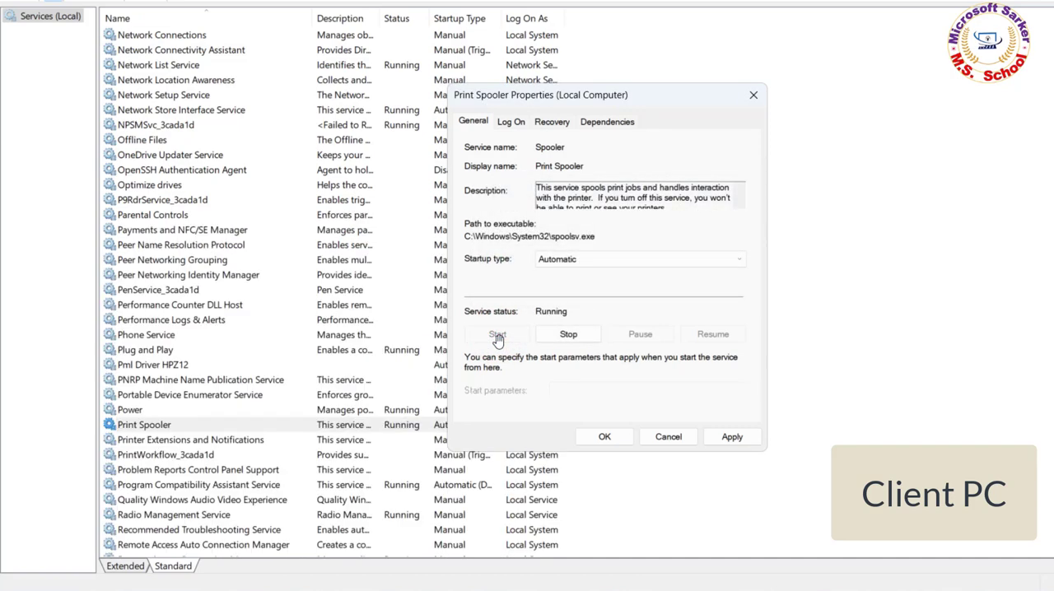
left_click(751, 436)
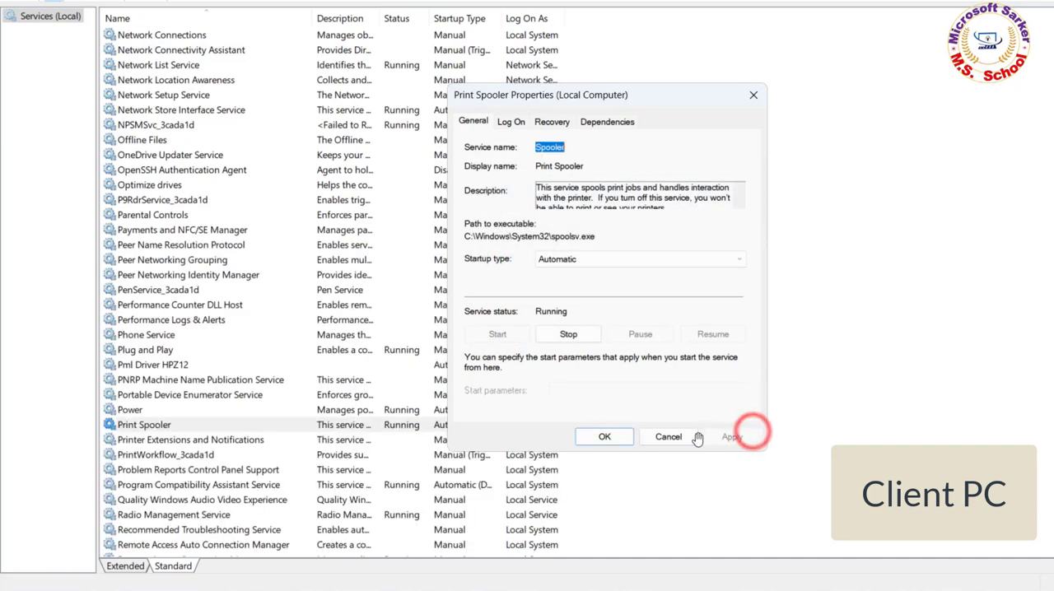
left_click(605, 437)
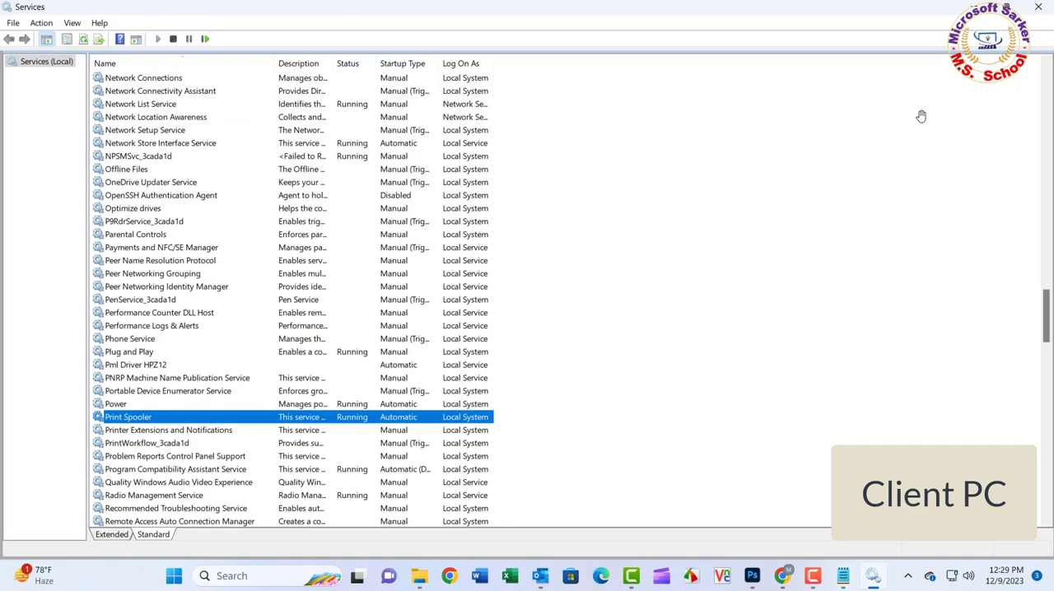
Step: Close Services, go to Troubleshoot settings and show the Other troubleshooters list
left_click(1039, 10)
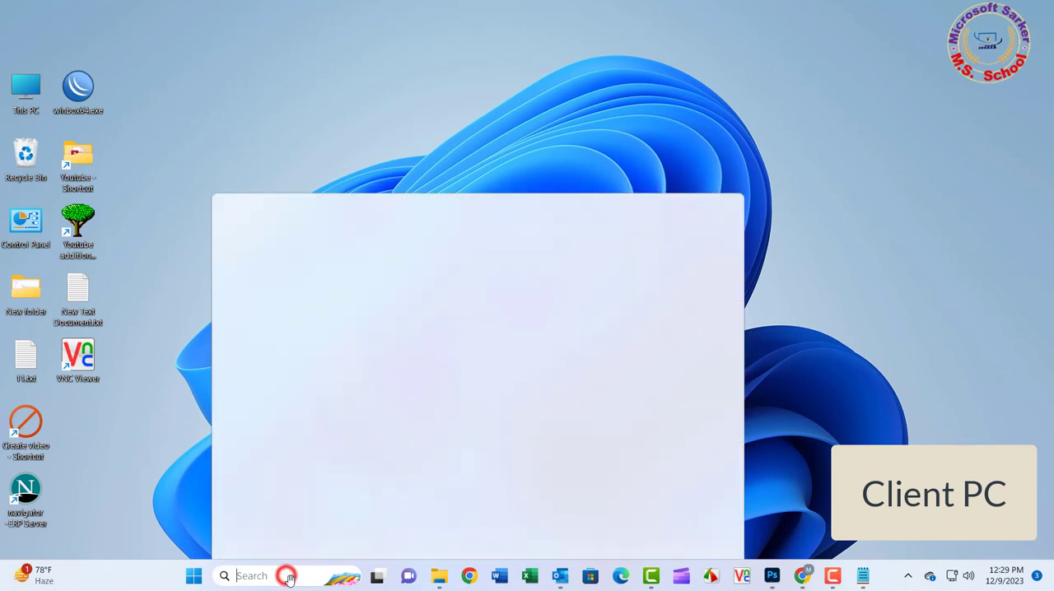
type("tr")
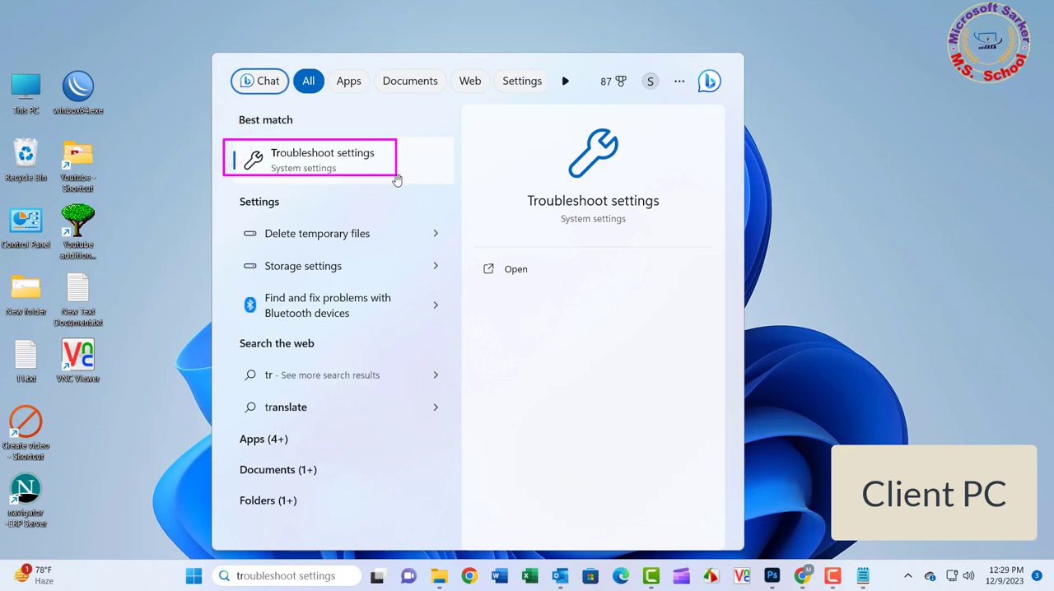
left_click(312, 161)
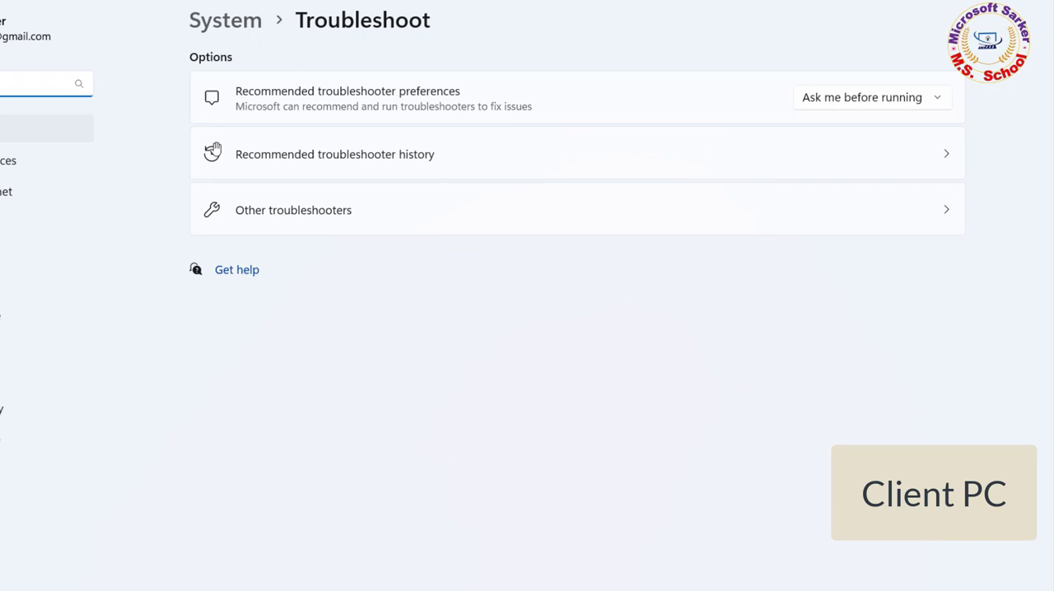
left_click_drag(196, 186, 606, 239)
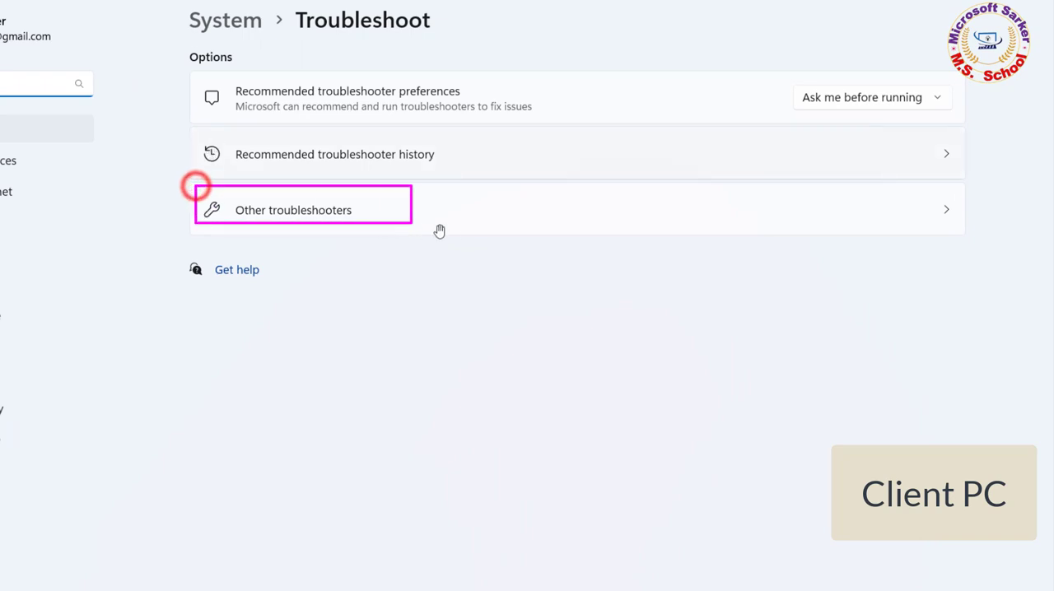
left_click(316, 215)
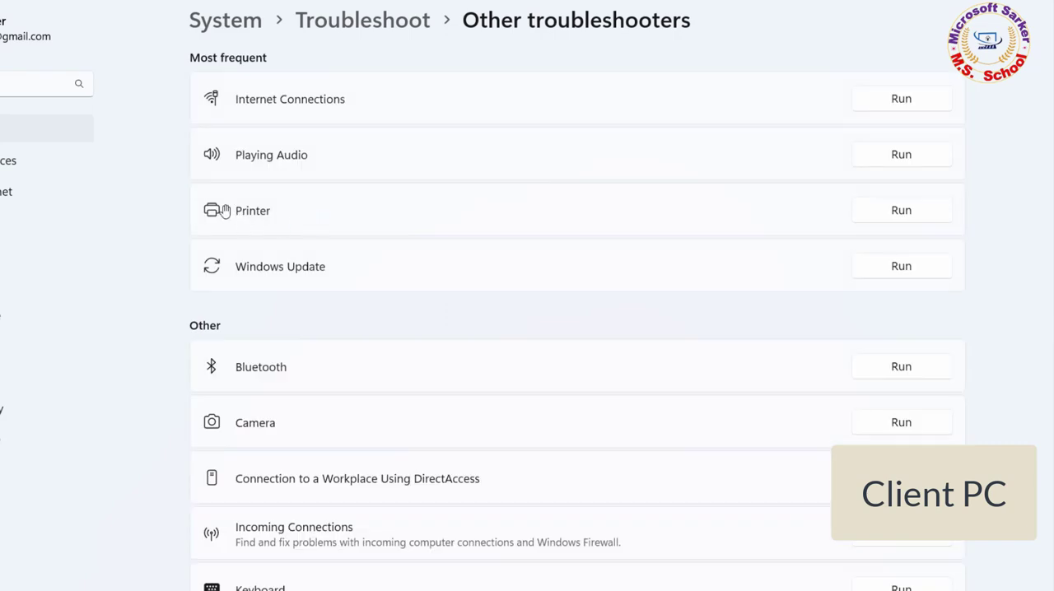
mouse_move(177, 198)
left_mouse_down()
mouse_move(993, 237)
mouse_move(971, 234)
left_mouse_up()
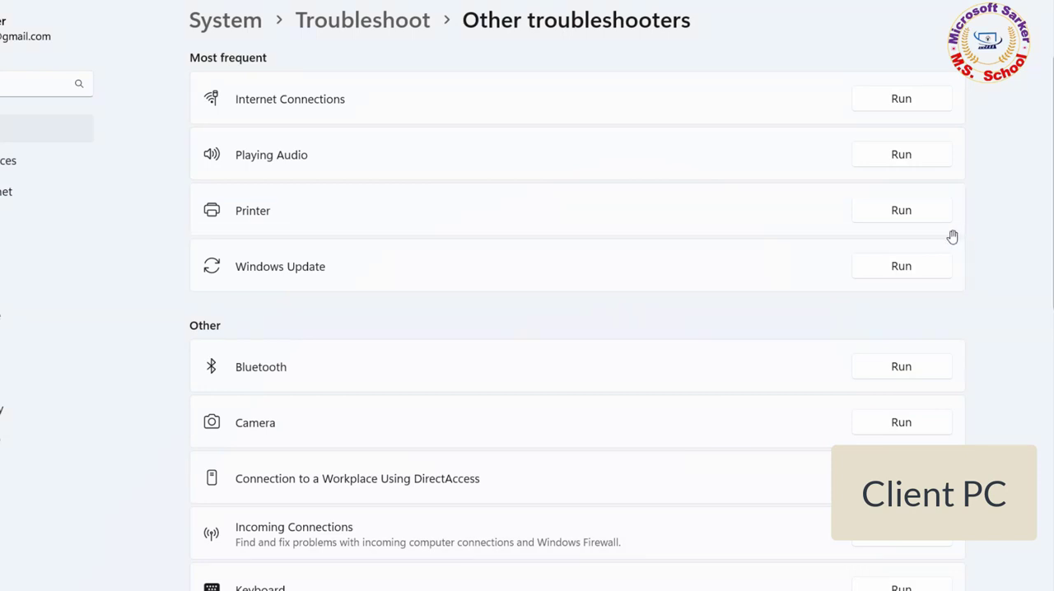
Step: Run the Printer troubleshooter for an unlisted printer and apply the suggested driver fix
left_click(915, 215)
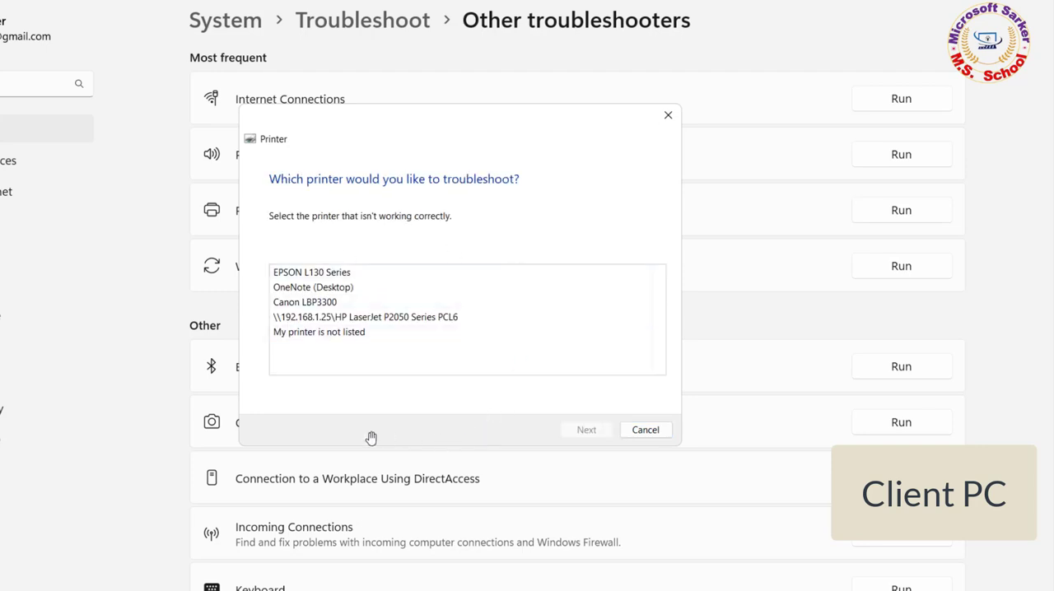
left_click(316, 333)
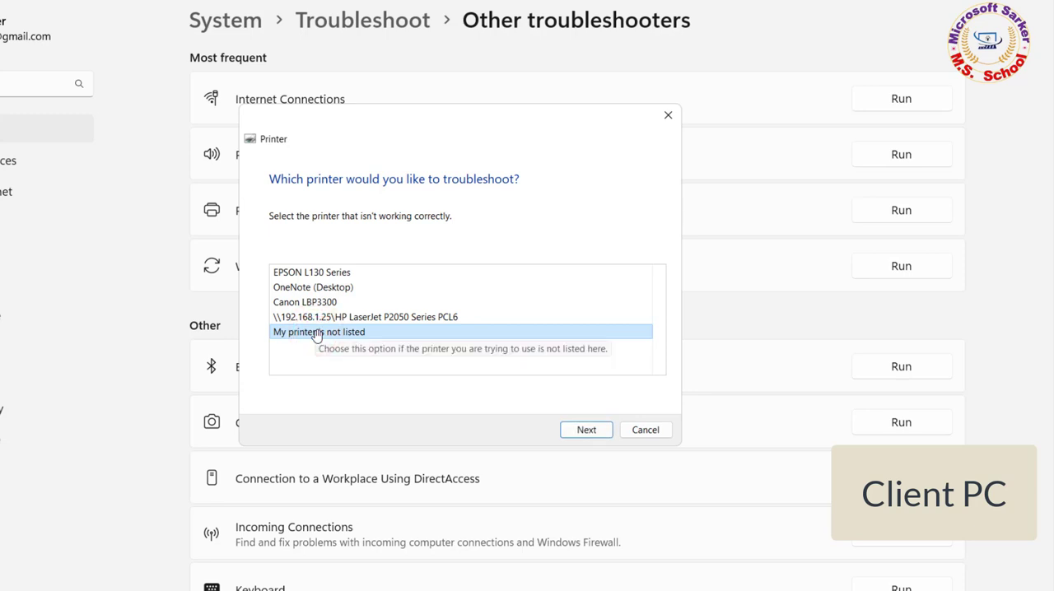
left_click(586, 429)
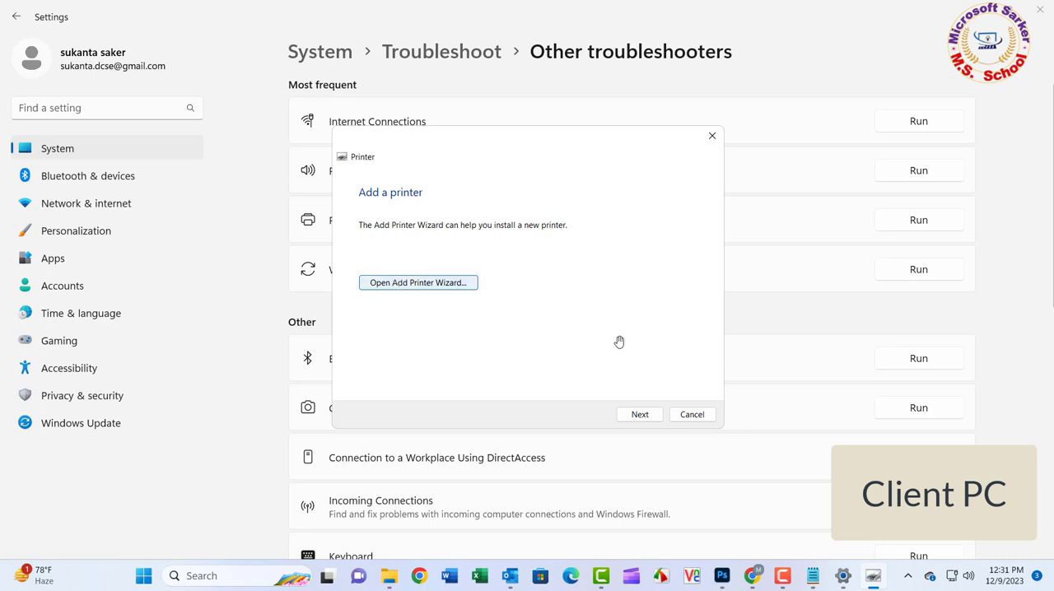
left_click(640, 415)
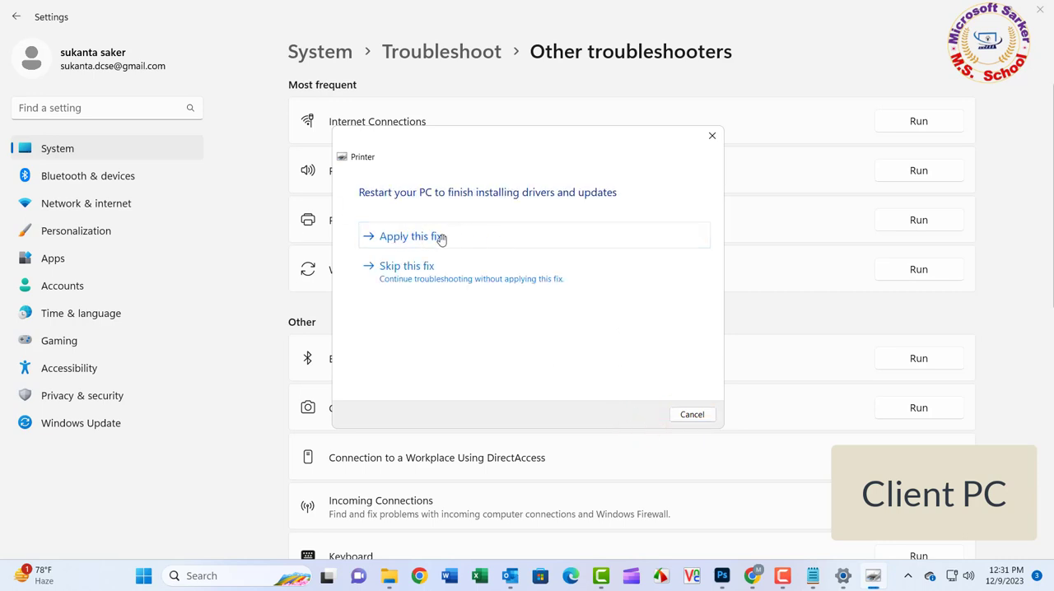
left_click(428, 245)
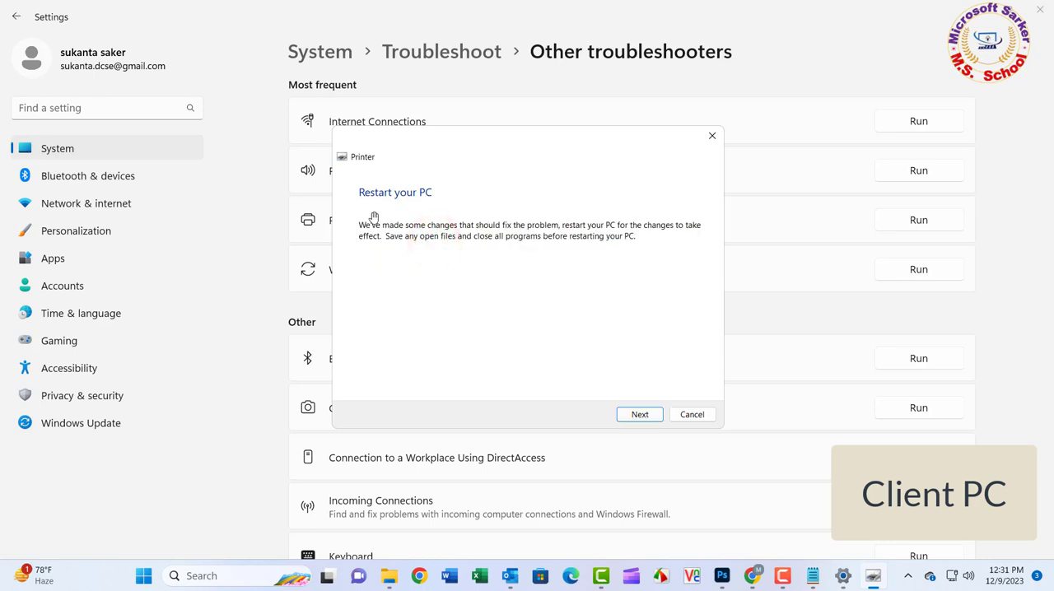
Step: Cancel the troubleshooter's restart prompt, close Settings and bring up the Start menu
left_click(692, 414)
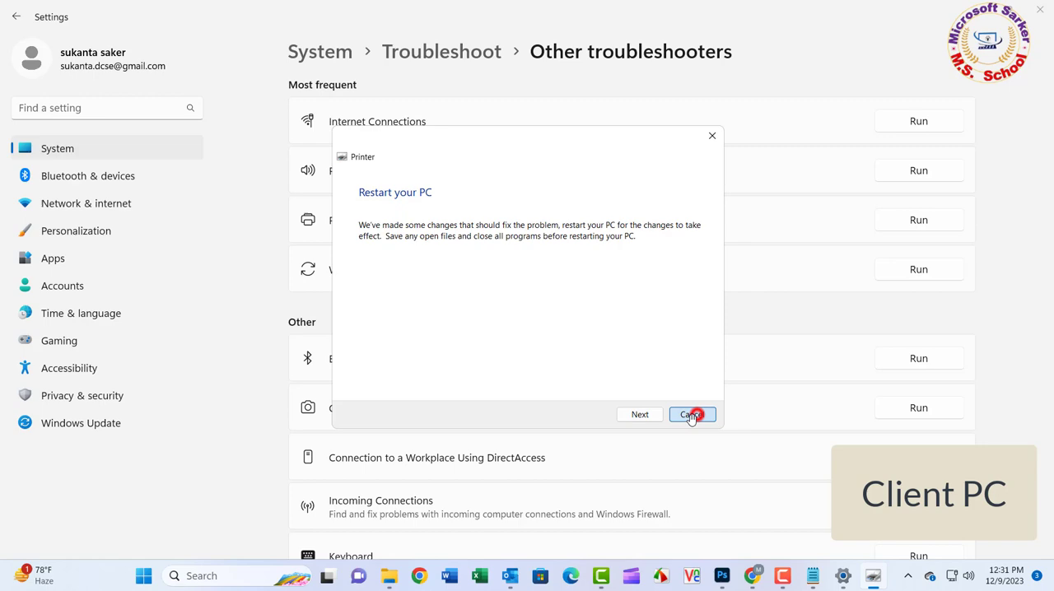
left_click(1040, 10)
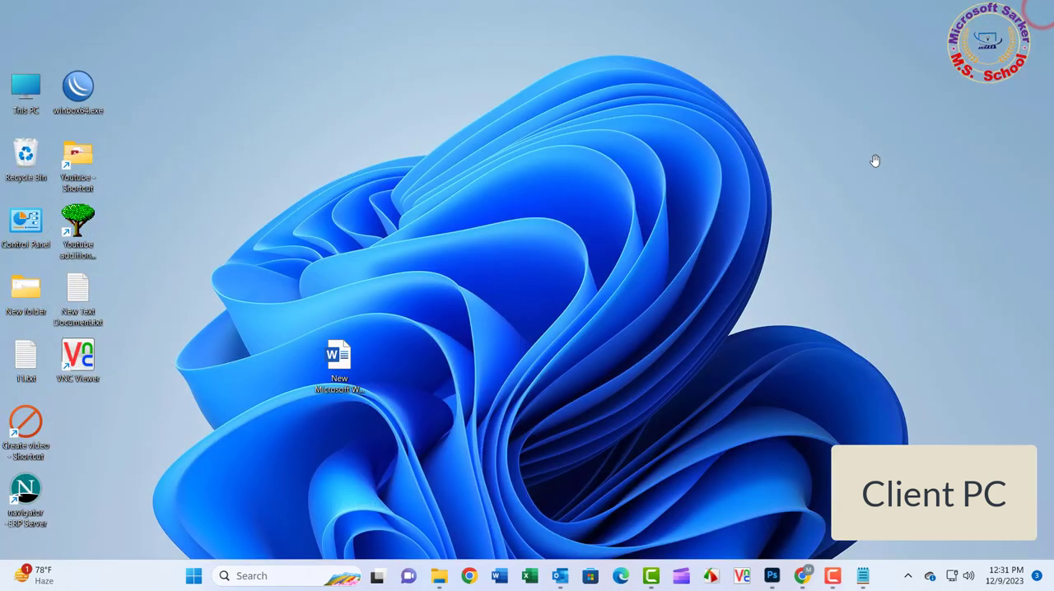
left_click(192, 577)
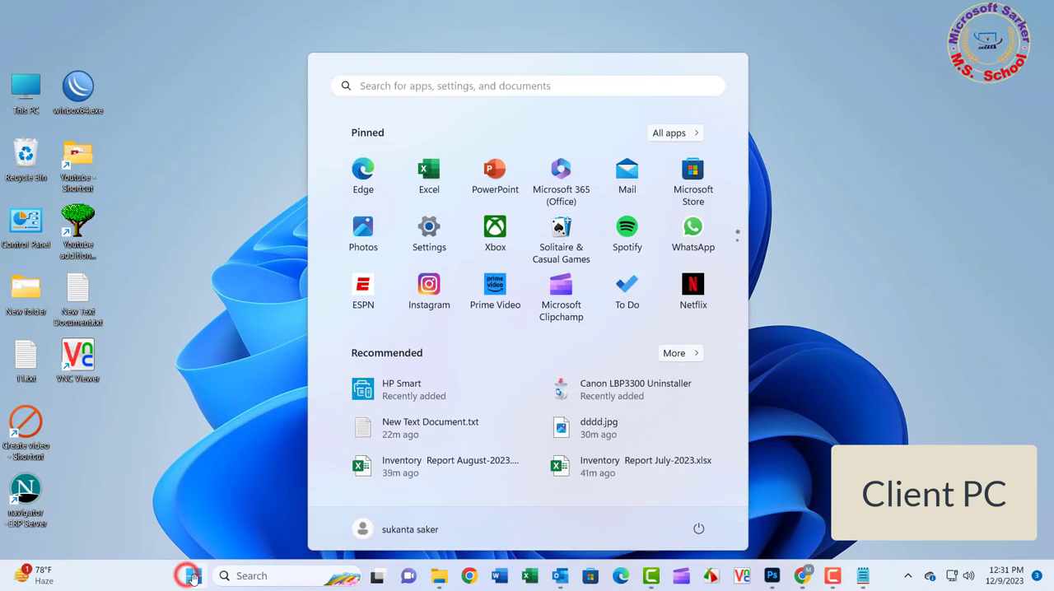
Step: After the restart, reach Bluetooth & devices settings via Control Panel's Devices and Printers
left_click(700, 530)
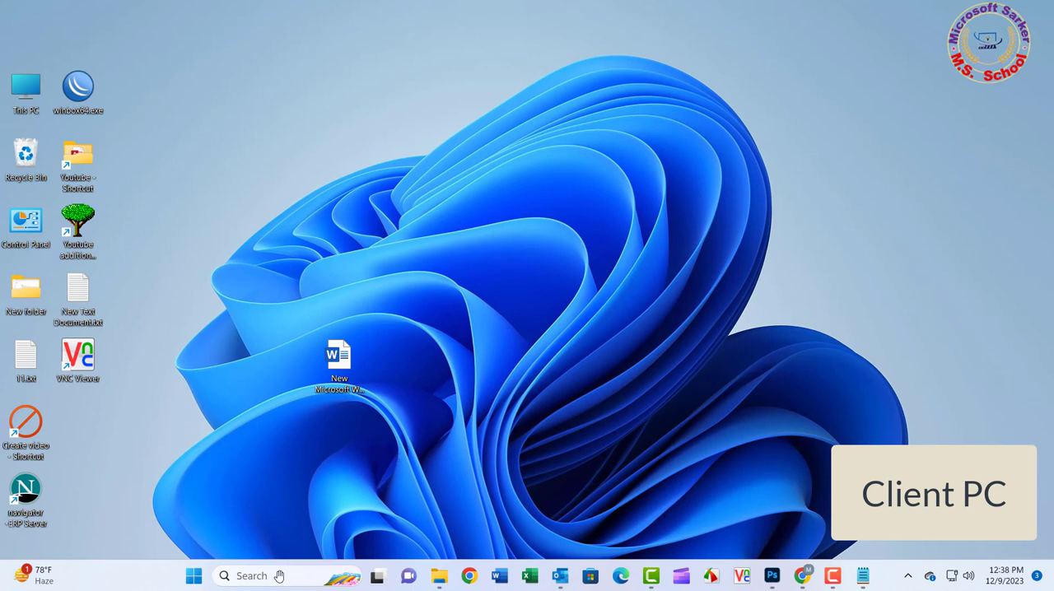
left_click(280, 576)
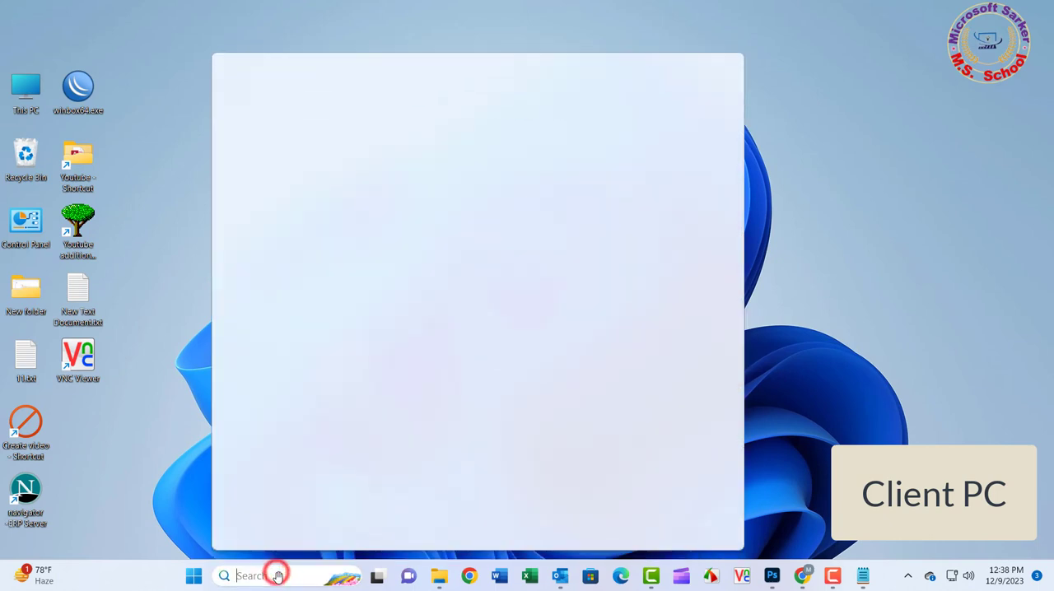
type("con")
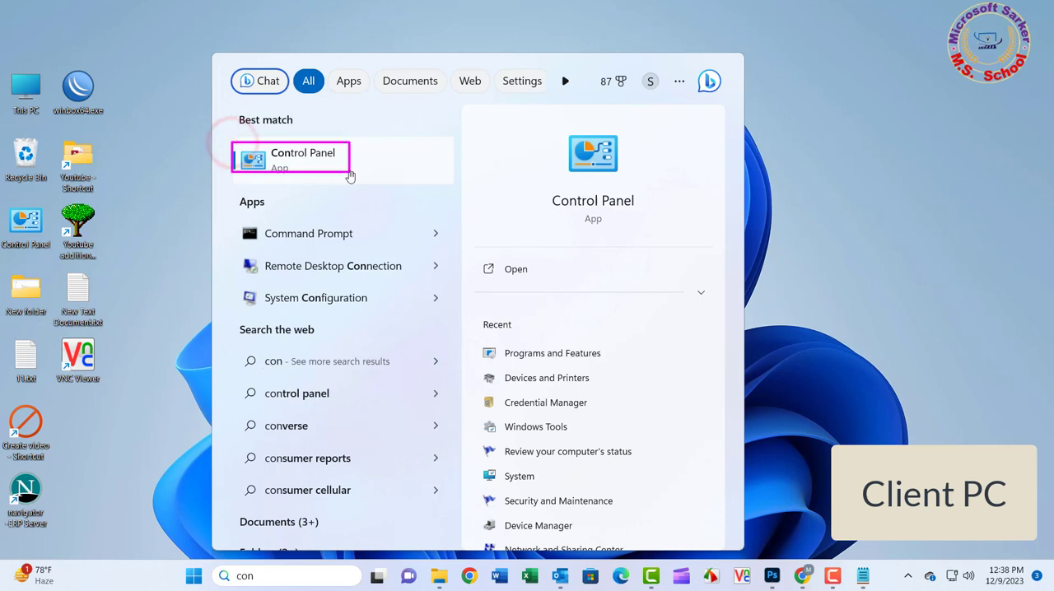
left_click(299, 158)
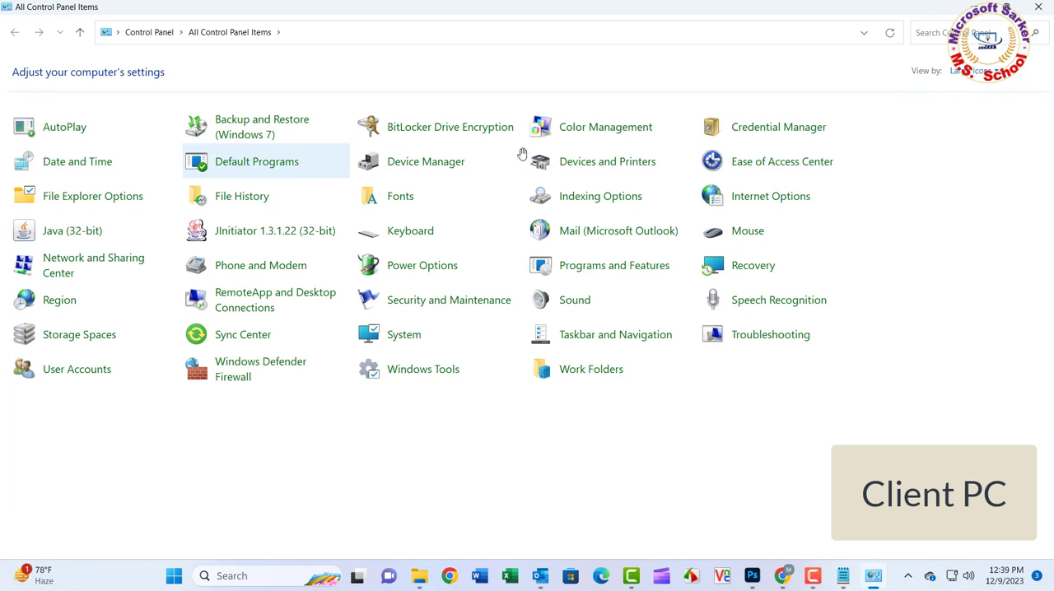
left_click(647, 165)
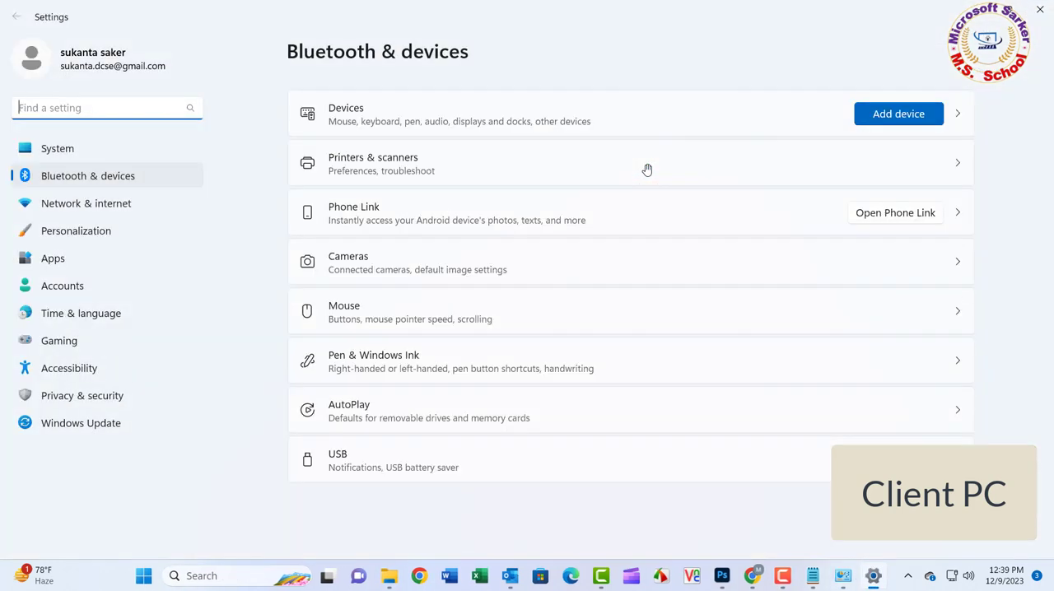
left_click_drag(295, 138, 475, 188)
key("Escape")
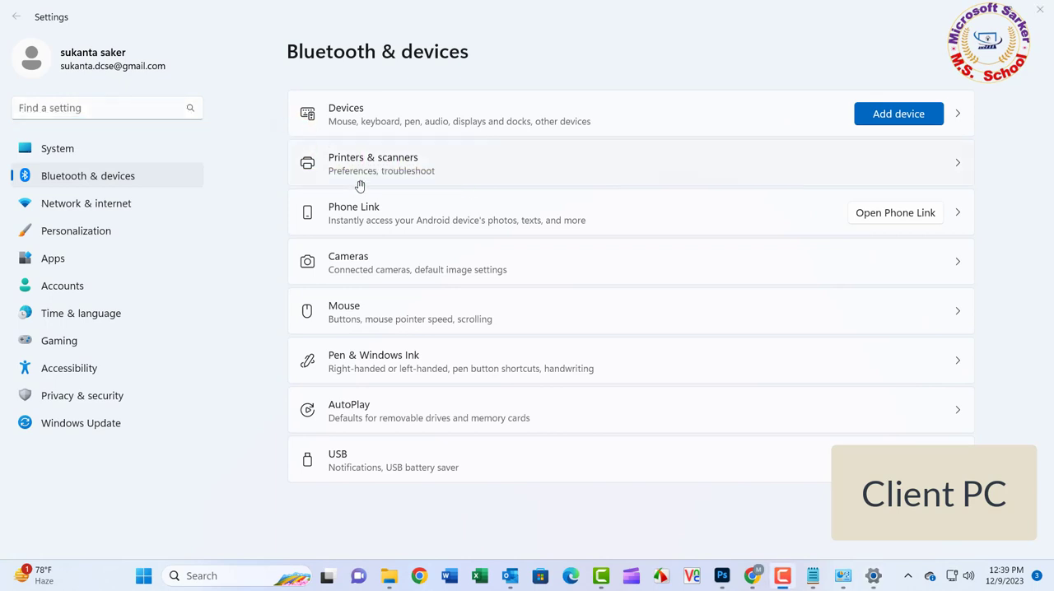
Step: Scan for printers under Printers & scanners and choose to add an unlisted printer manually
left_click(366, 178)
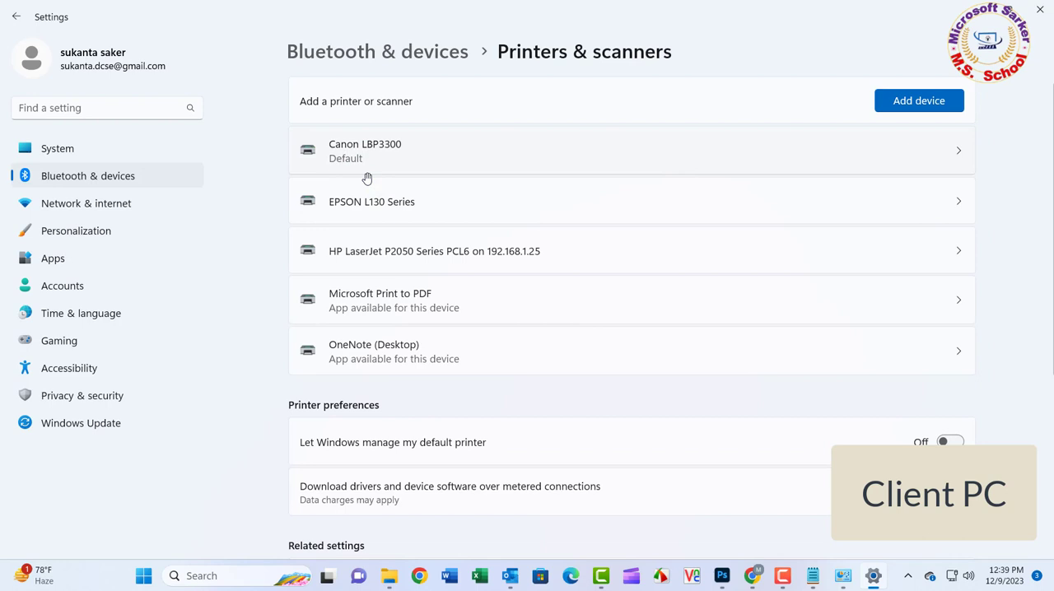
left_click(936, 110)
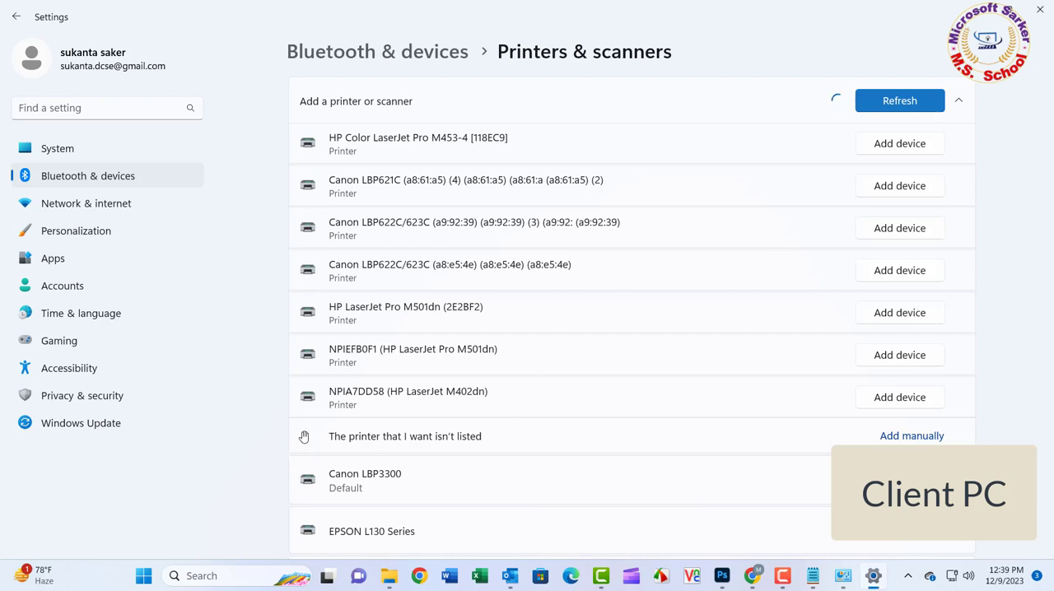
left_click_drag(304, 436, 950, 443)
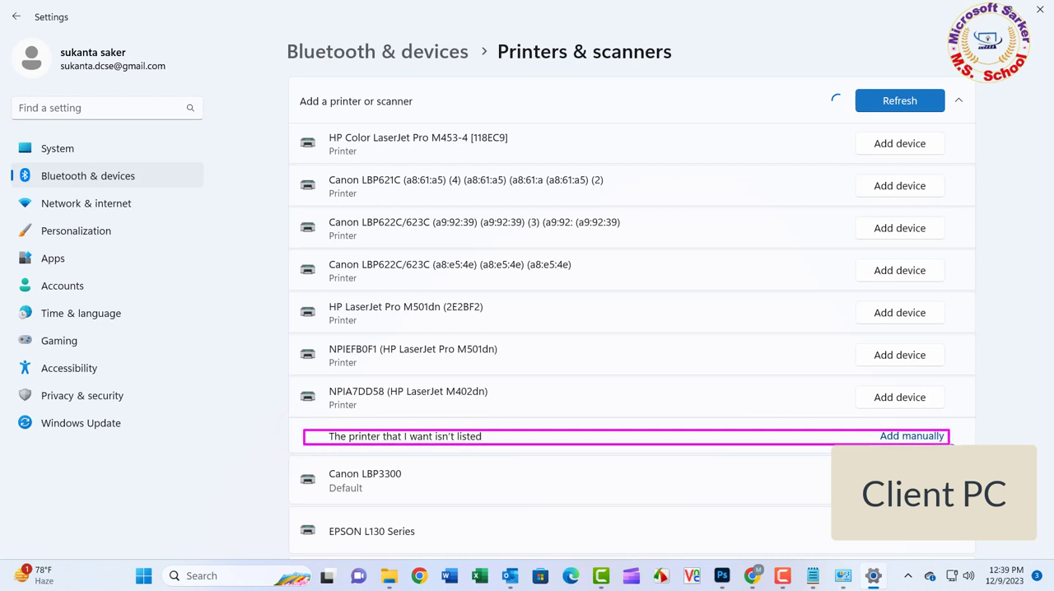
left_click(914, 437)
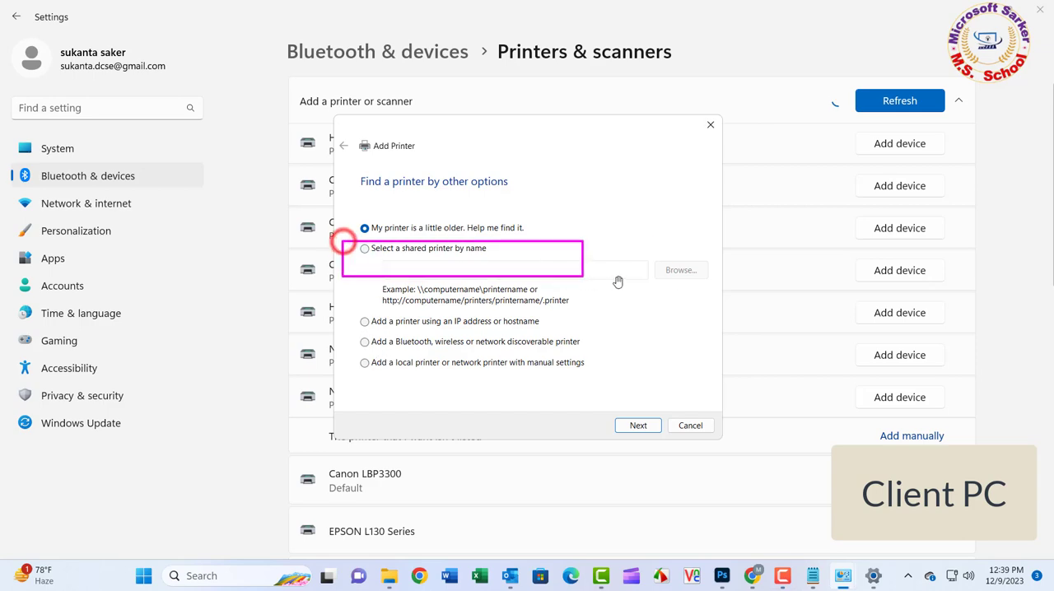
Step: Add the shared printer by name \\192.168.1.4\lbp3300 and let it install
left_click_drag(344, 246, 724, 284)
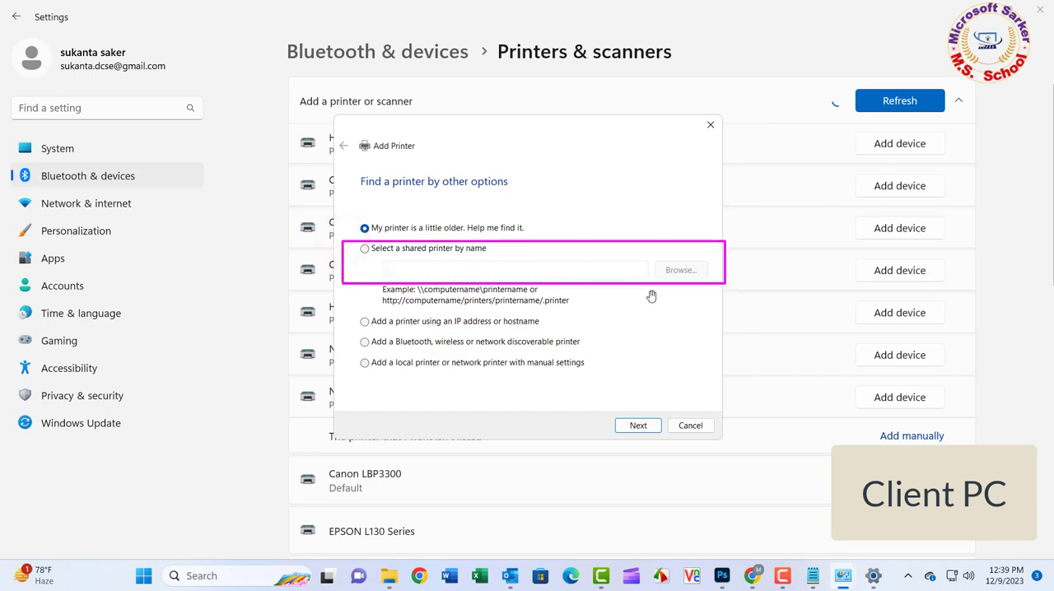
key("Escape")
left_click(364, 248)
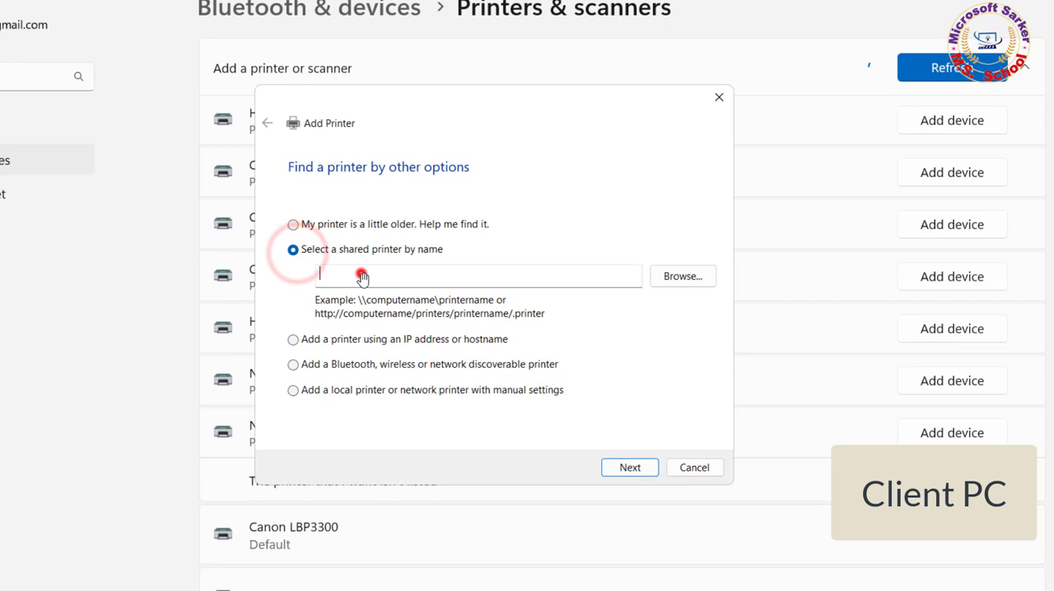
left_click(421, 273)
type("\\\\")
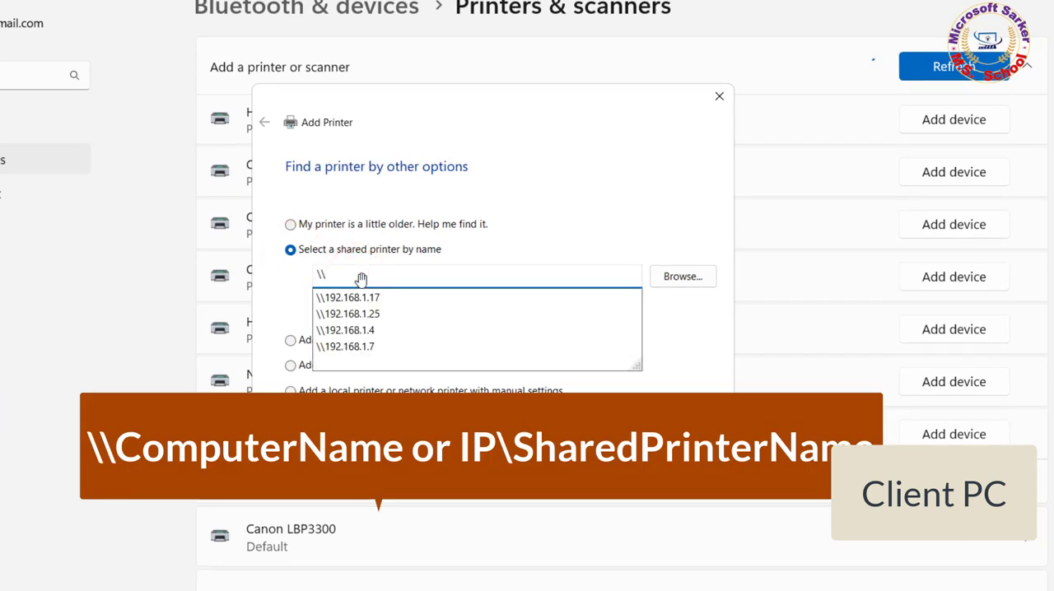
key("Down")
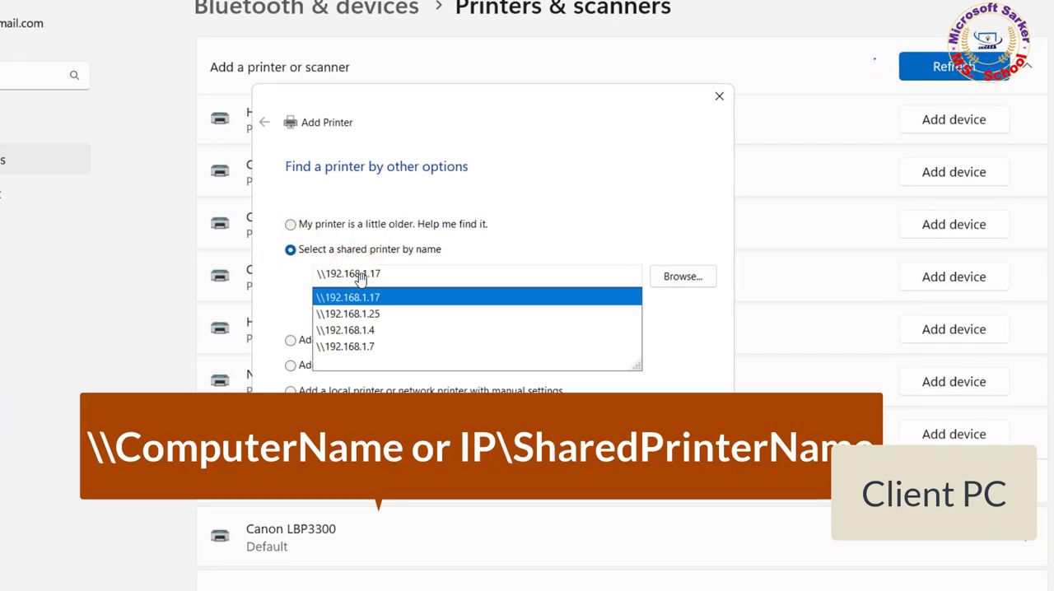
key("BackSpace")
key("BackSpace")
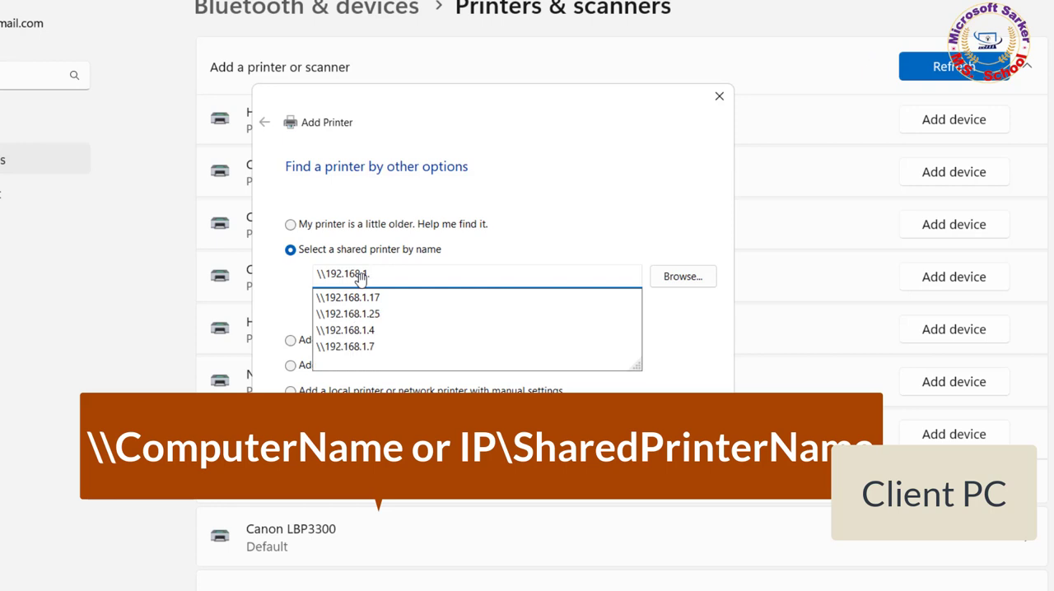
type("4\\")
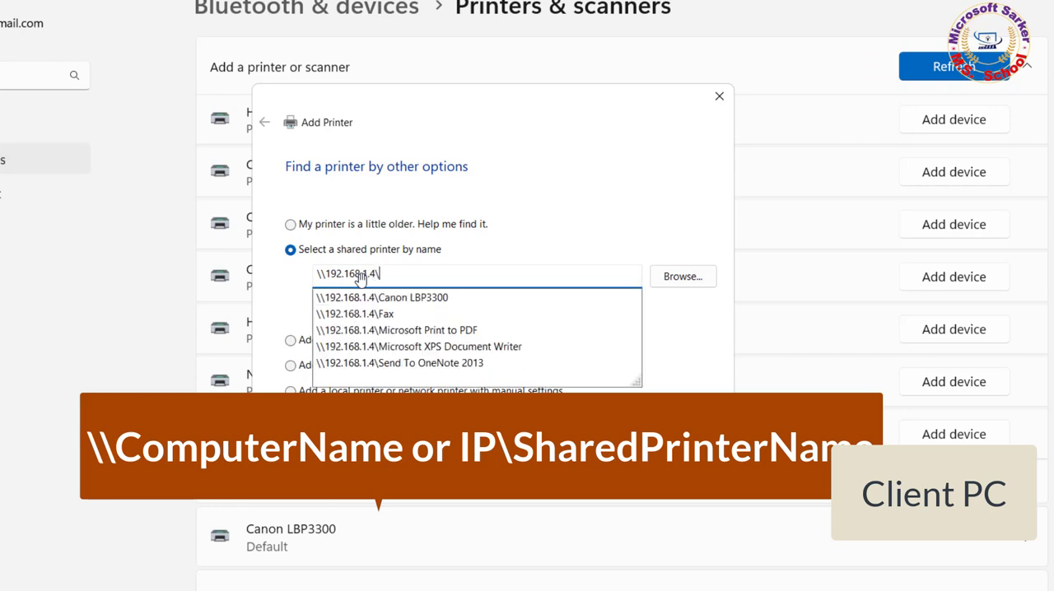
type("lbp")
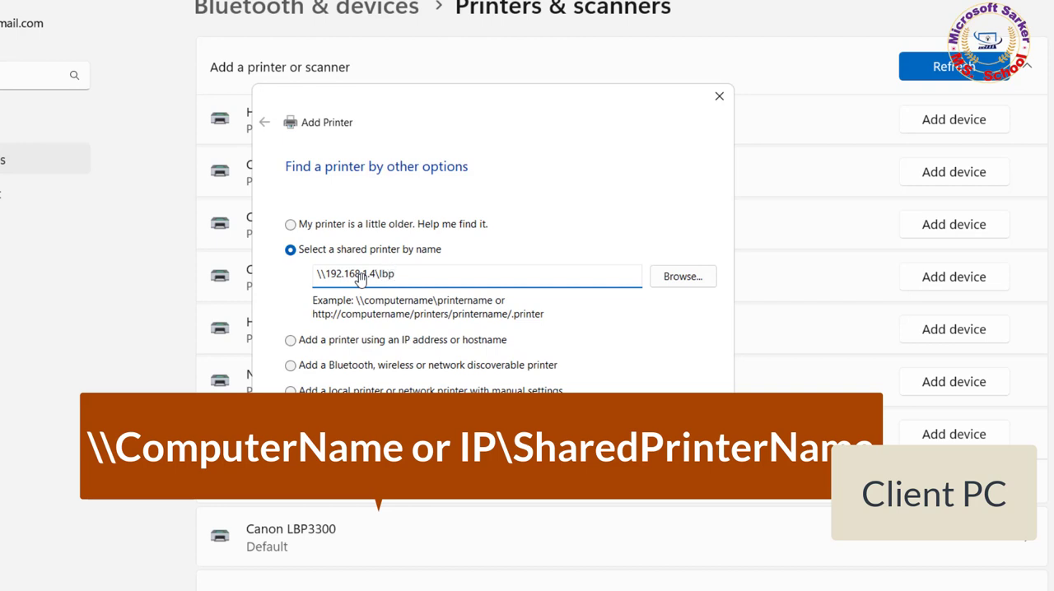
type("3300")
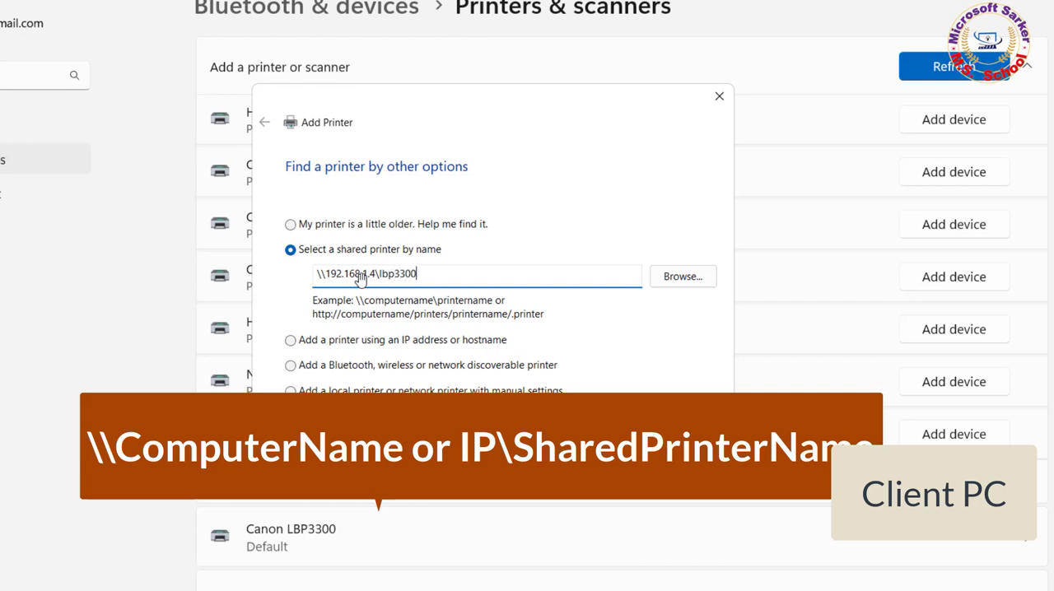
left_click(633, 471)
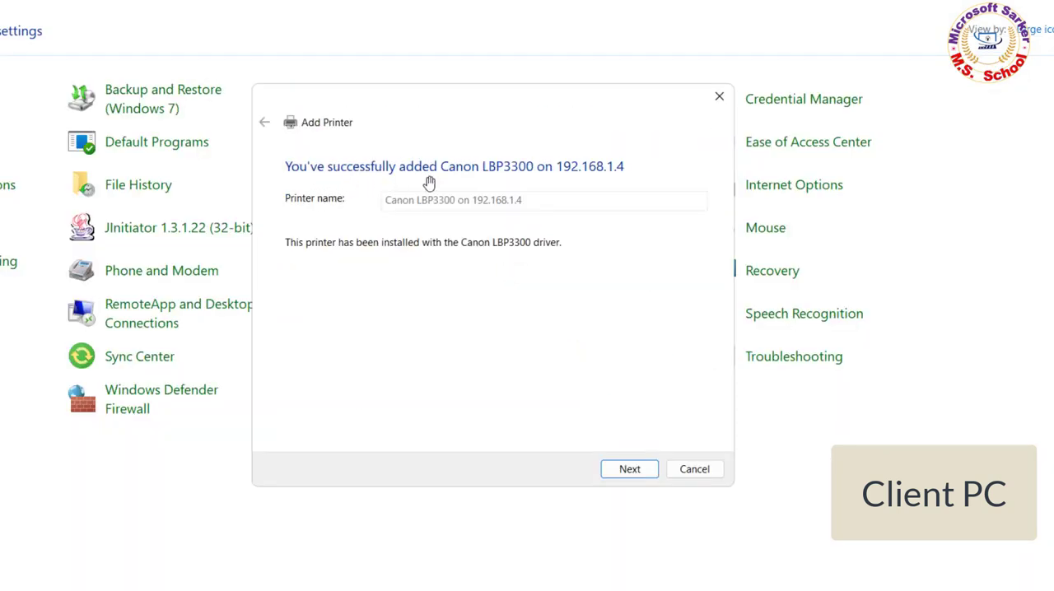
Step: Finish the wizard with Canon LBP3300 on 192.168.1.4 kept as the default printer
left_click(629, 470)
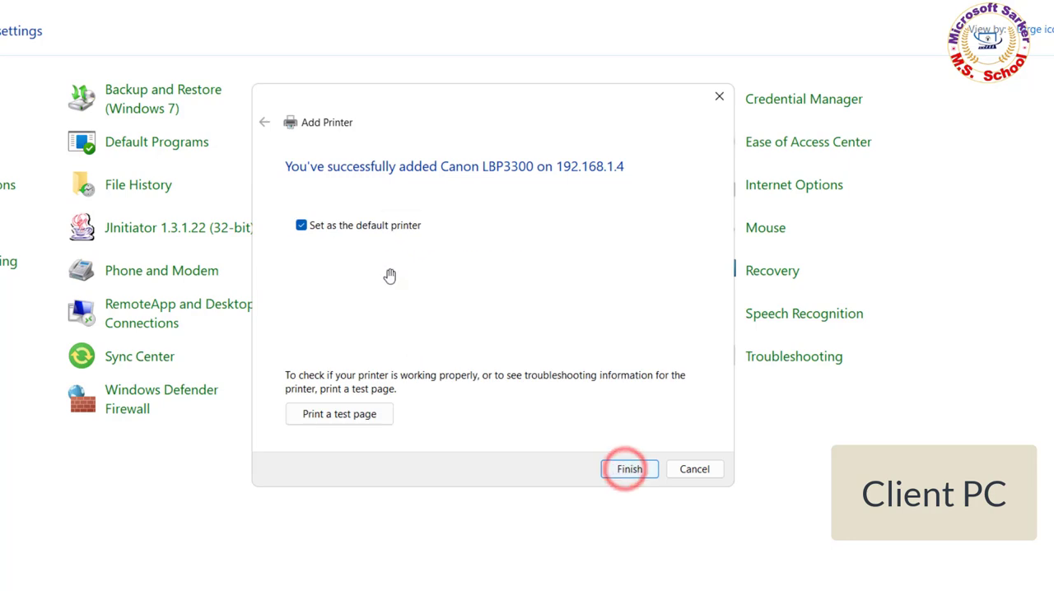
left_click(629, 469)
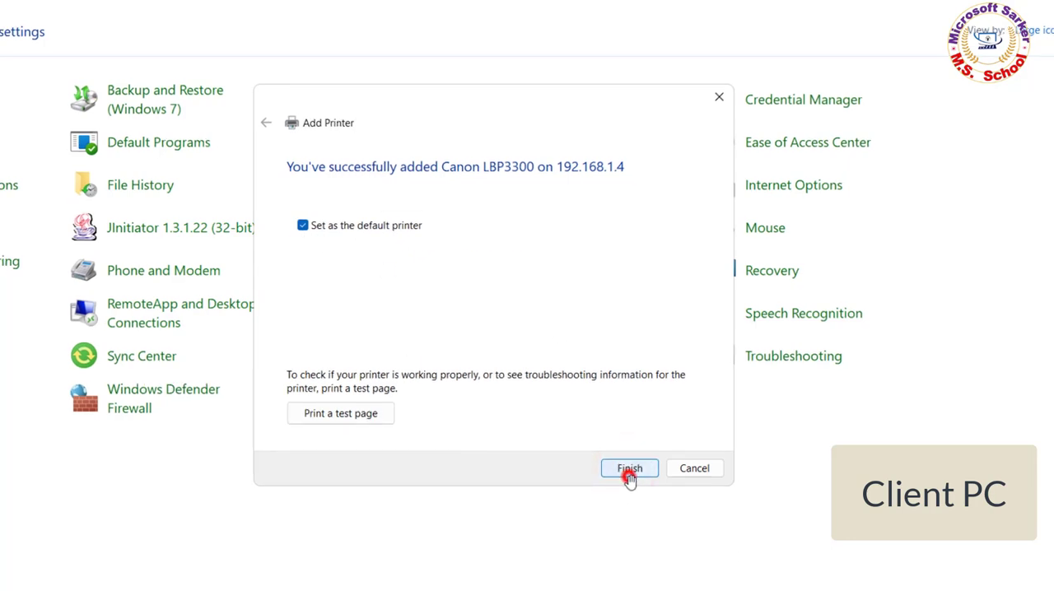